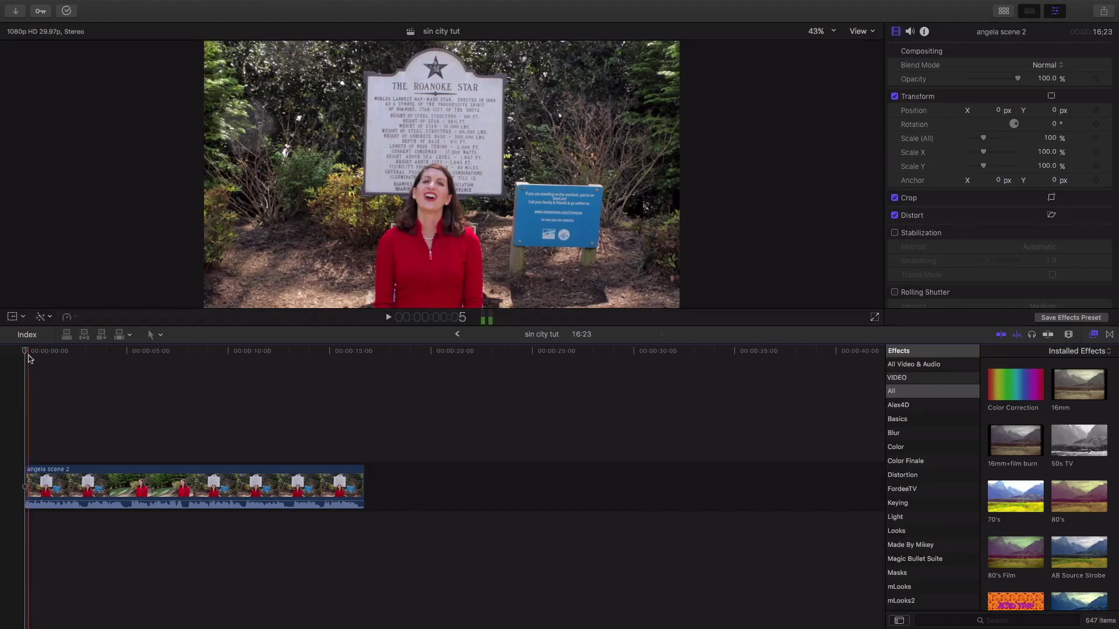
- Pull the angela scene 2 clip's volume down to -∞ dB and play it from the start
left_click_drag(26, 351, 216, 360)
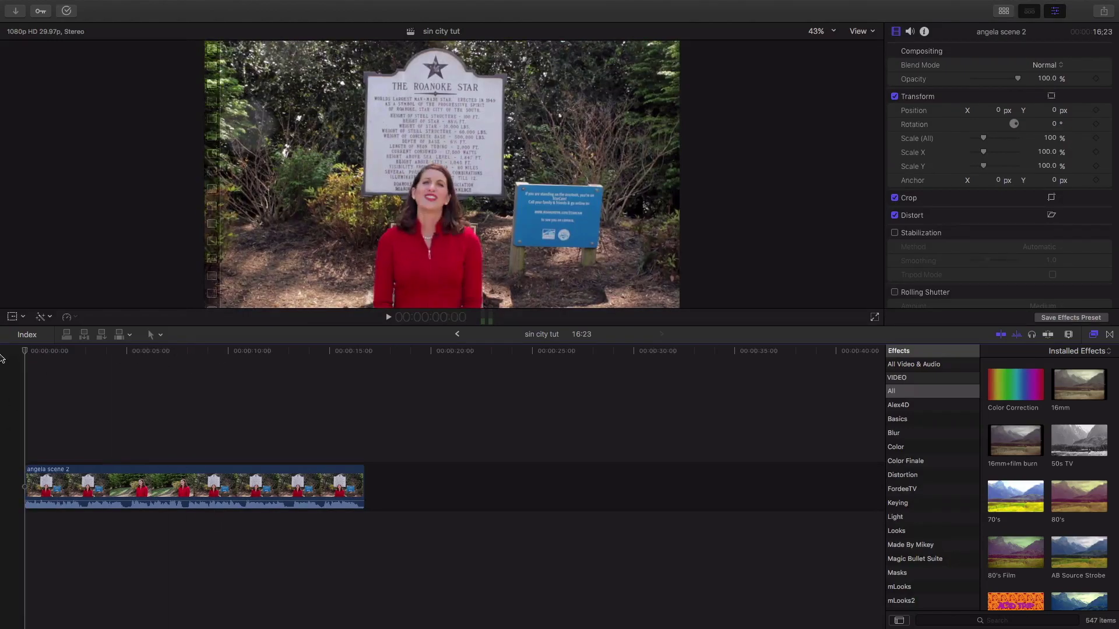
key("Home")
left_click_drag(132, 500, 133, 522)
key("space")
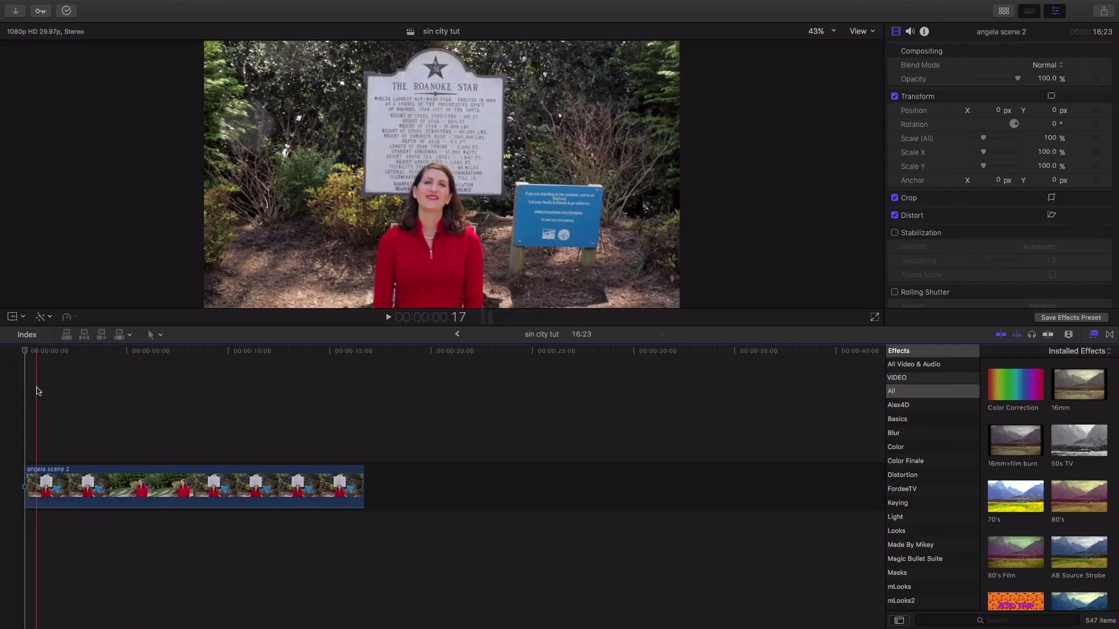
left_click(10, 352)
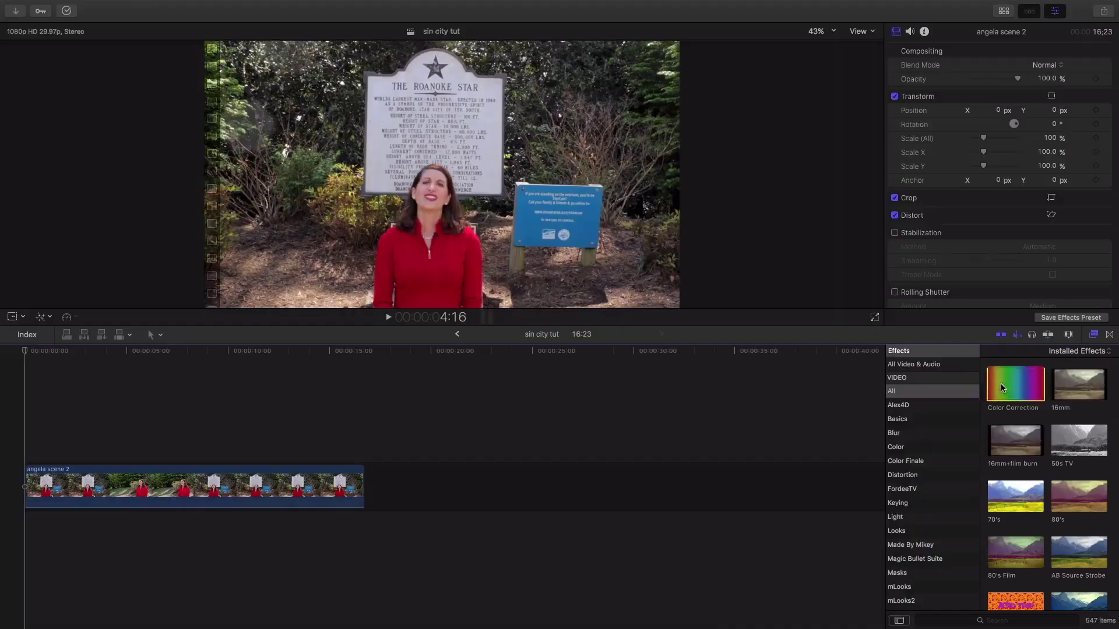
- Drop a Color Correction effect onto the angela scene 2 clip and select the clip
left_click_drag(823, 232, 0, 439)
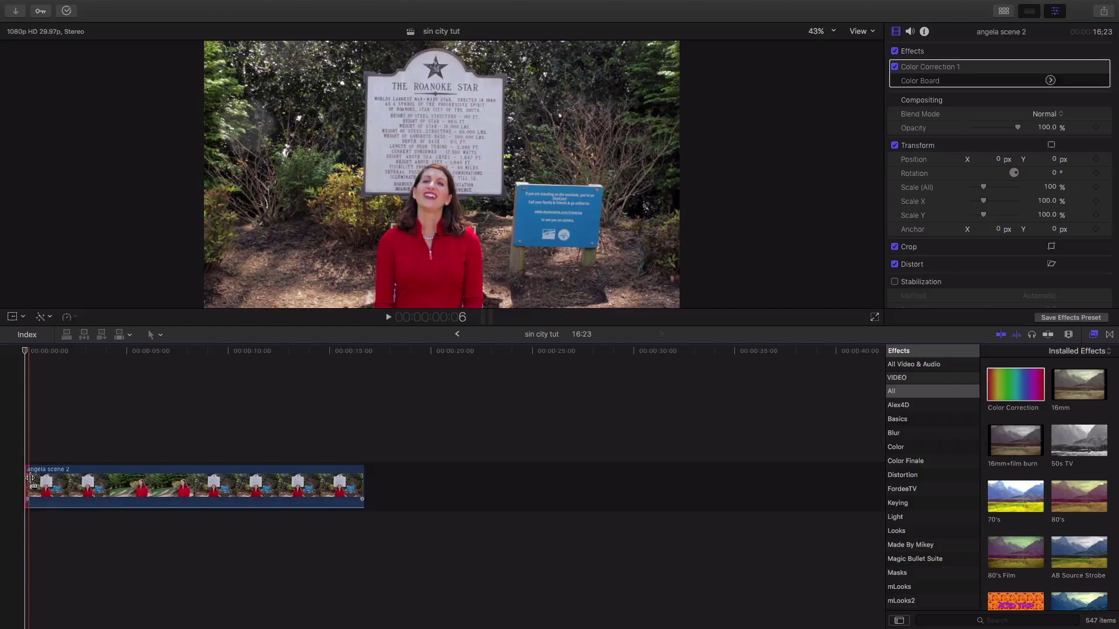
left_click(32, 478)
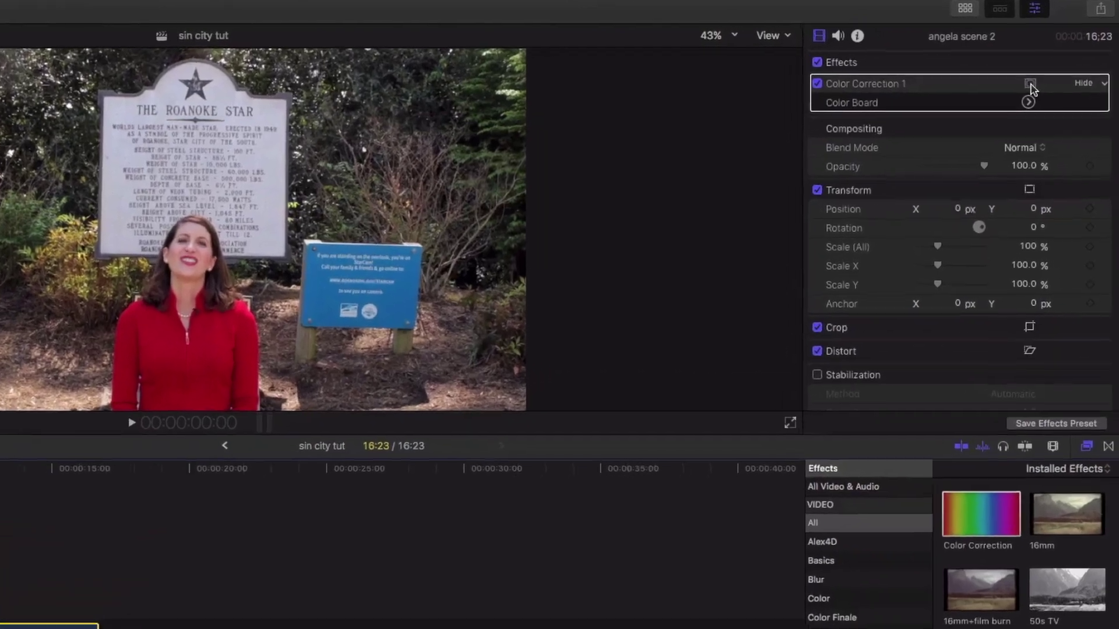
- Add a Color Mask to Color Correction 1 that samples the red sweater, softness 25.0
left_click(1038, 78)
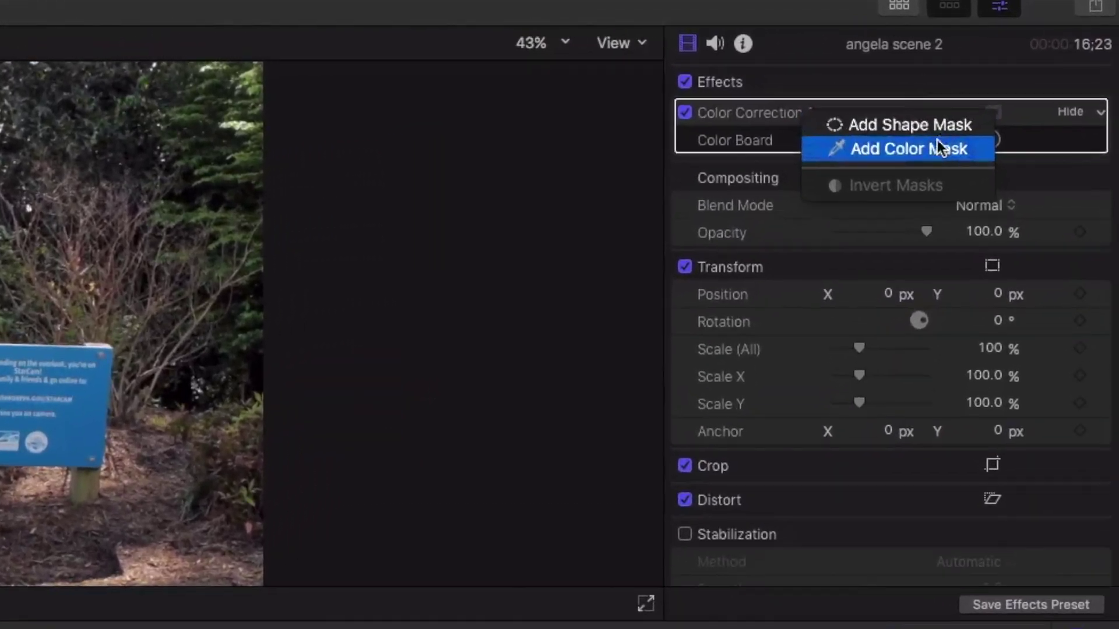
left_click(937, 149)
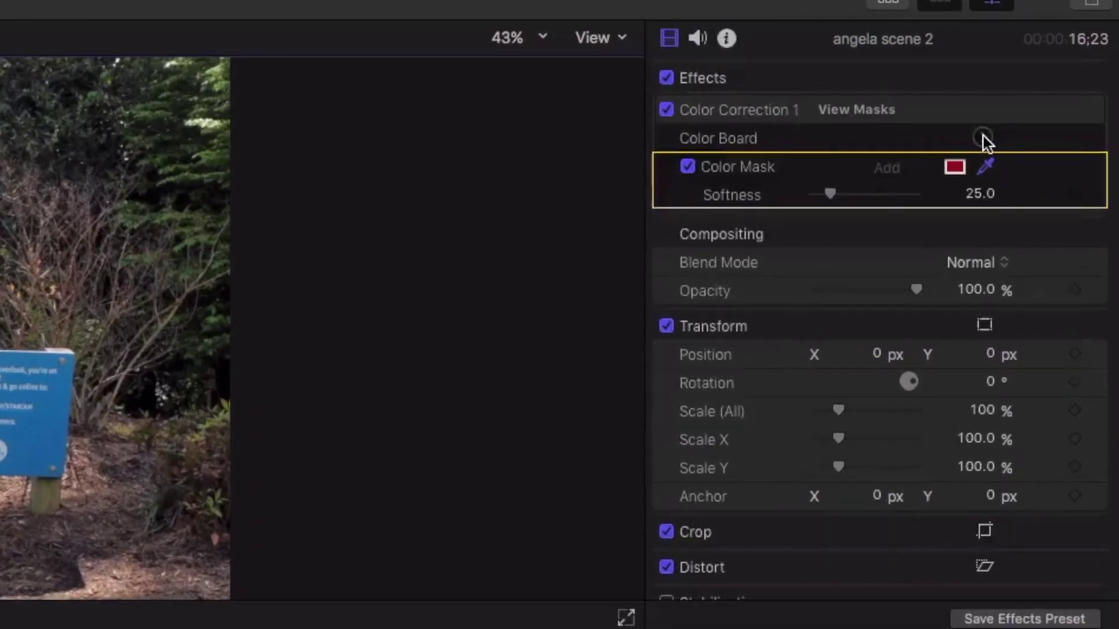
- Set the Outside-mask Global saturation to -100% so the background turns grey
left_click(1000, 124)
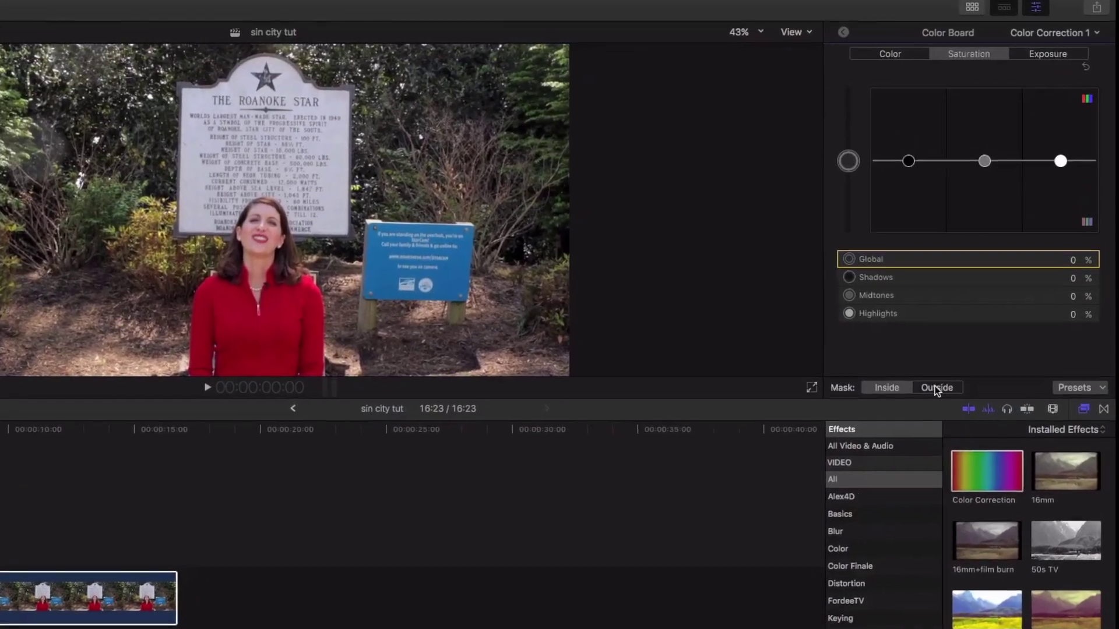
left_click(949, 366)
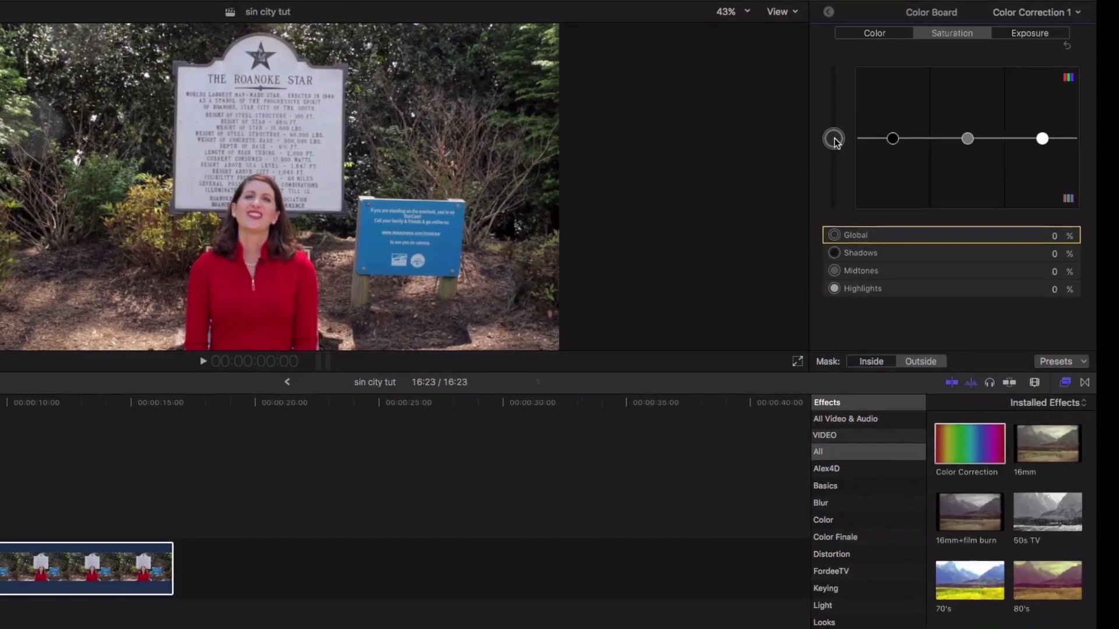
left_click_drag(866, 135, 870, 195)
left_click_drag(828, 232, 838, 278)
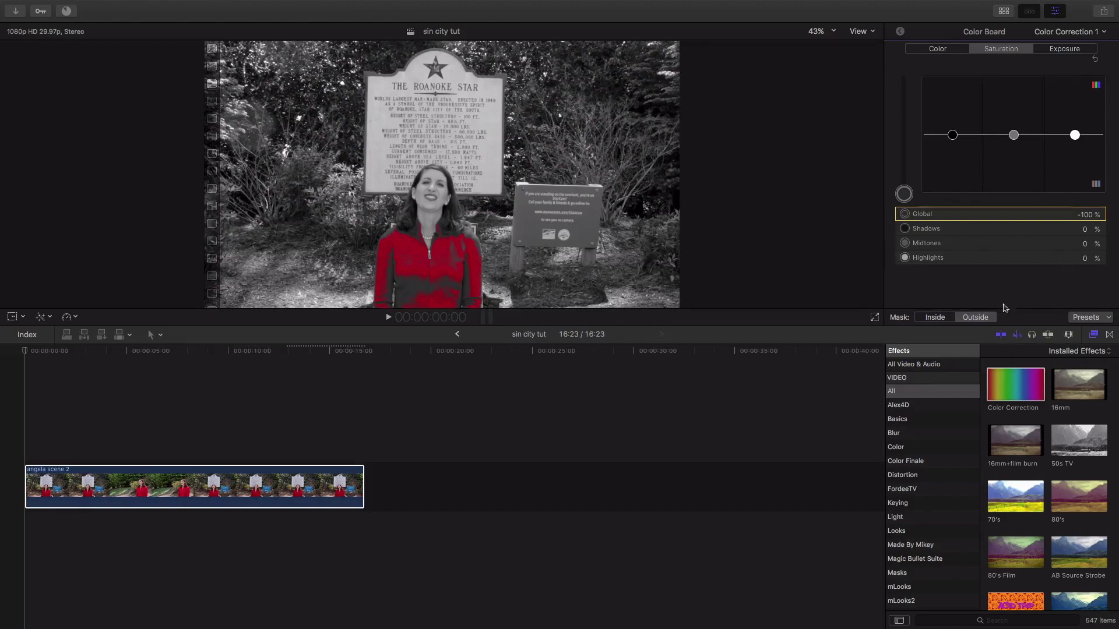
- Raise the Inside-mask Global saturation to about 46% to boost the red jacket
left_click(931, 318)
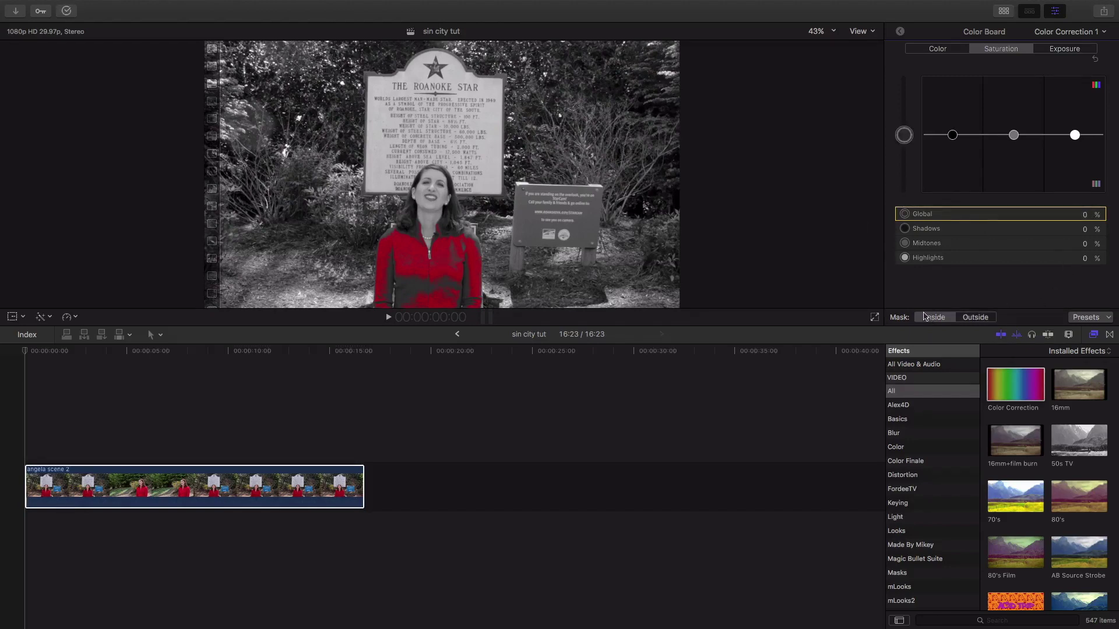
left_click_drag(904, 136, 903, 105)
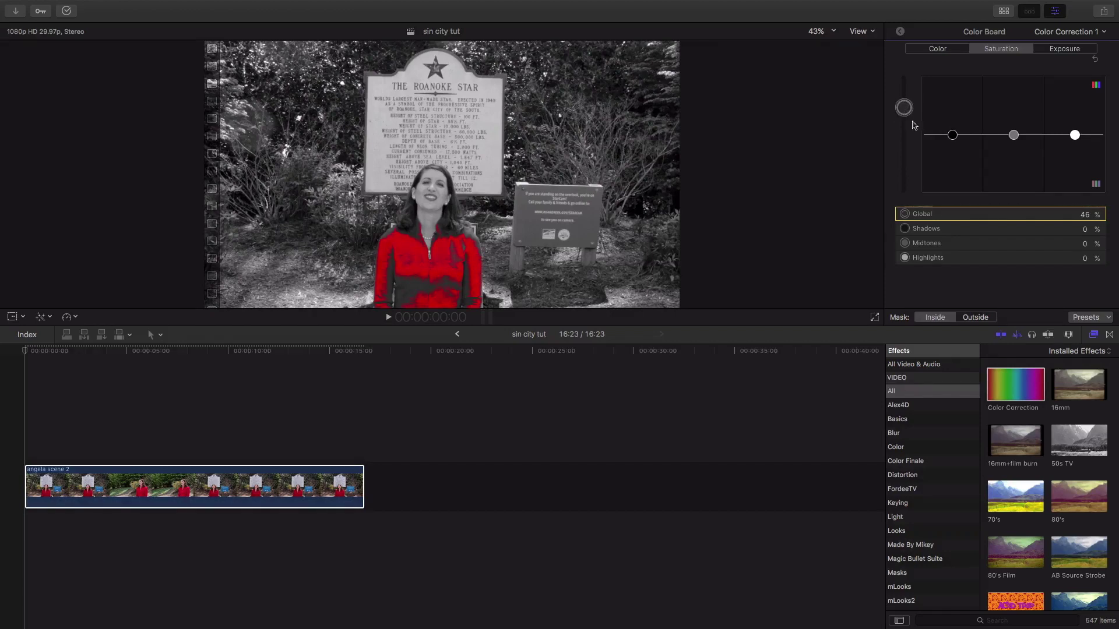
left_click(901, 34)
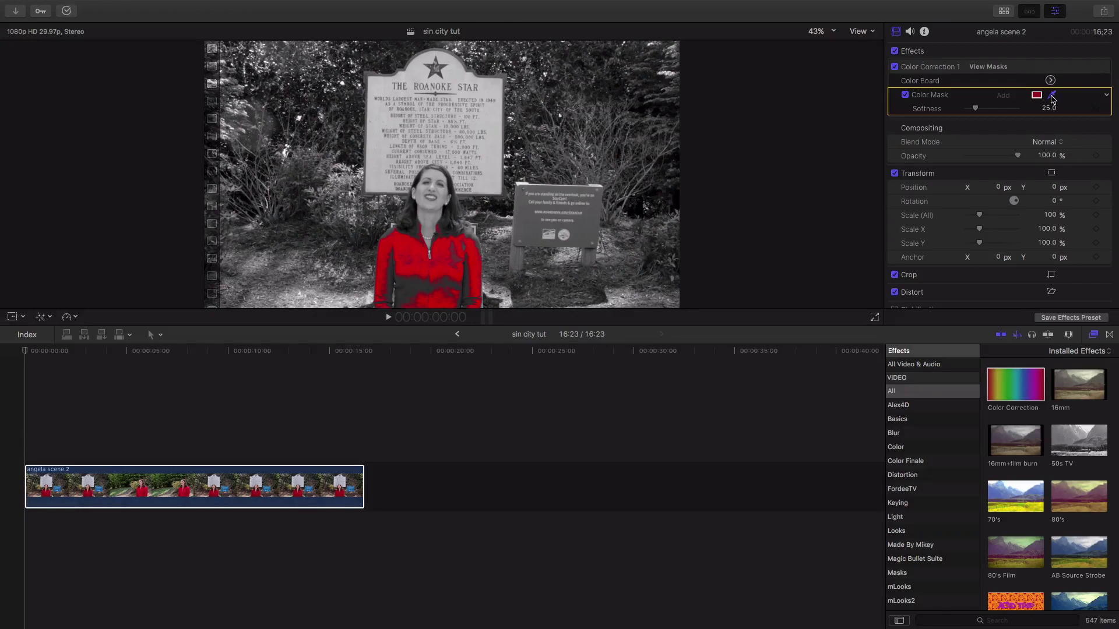
- Resample the jacket's red with the Color Mask eyedropper, then add Color Correction 2
left_click(1053, 99)
left_click(414, 286)
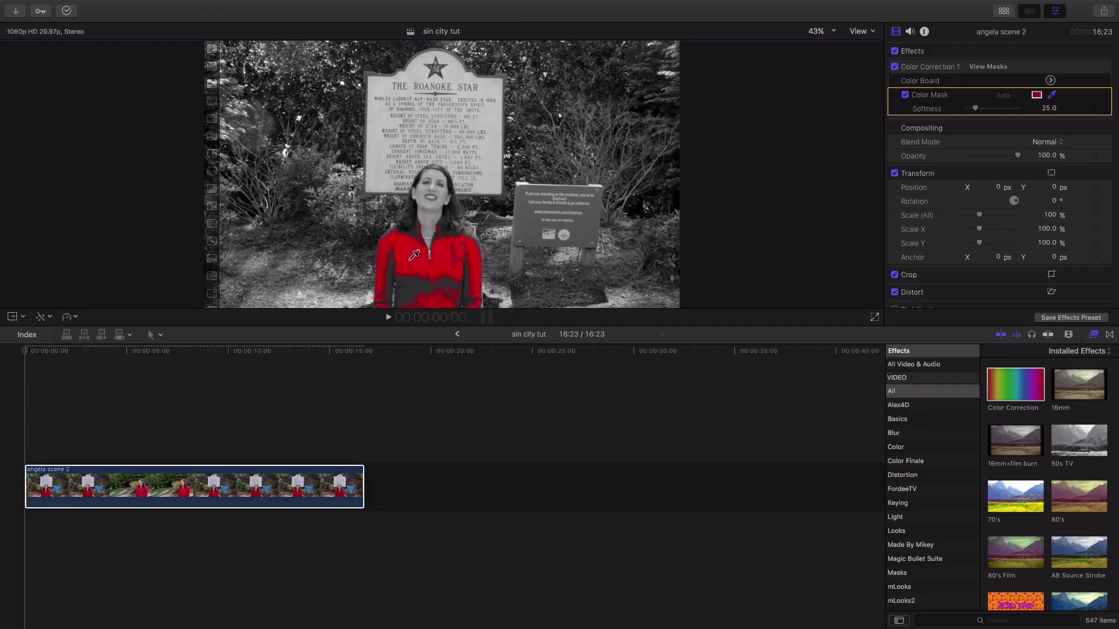
left_click(448, 264)
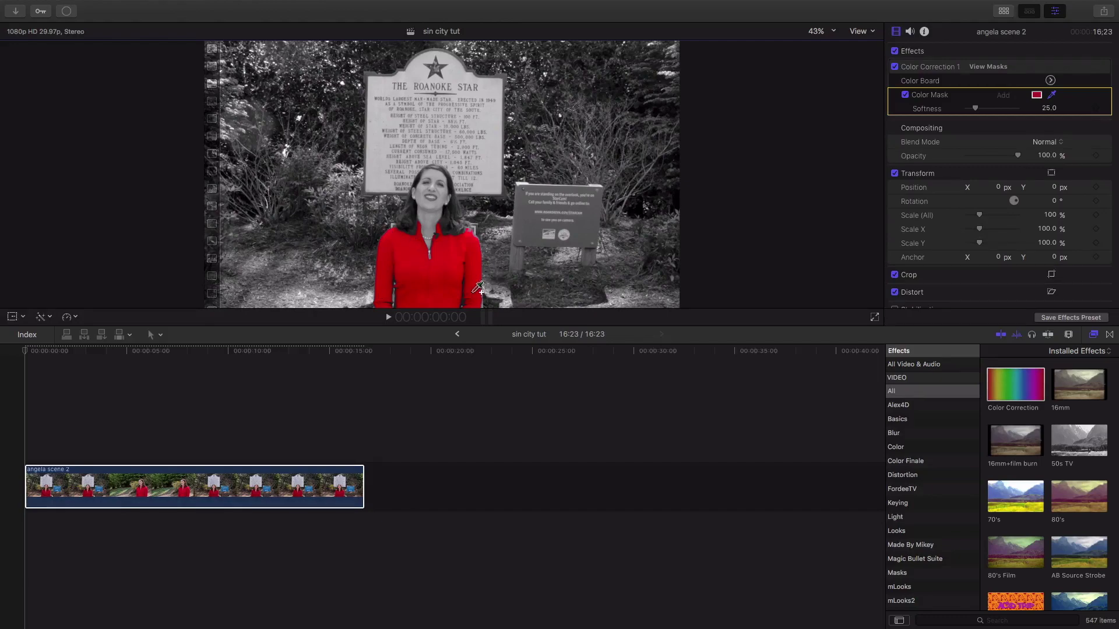
left_click(472, 228)
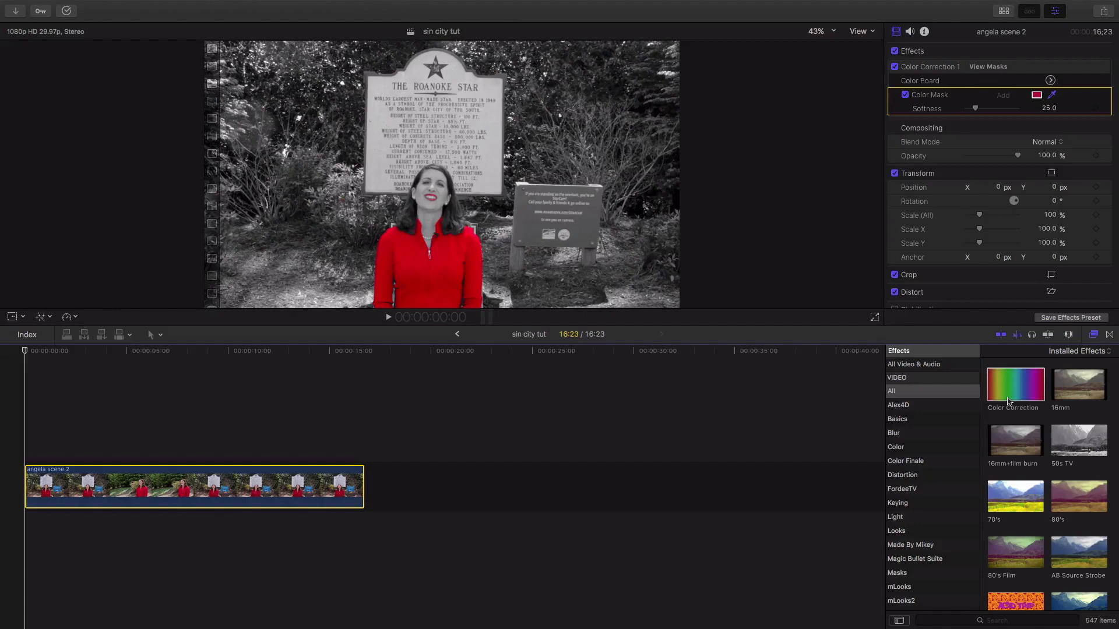
left_click_drag(1009, 401, 99, 487)
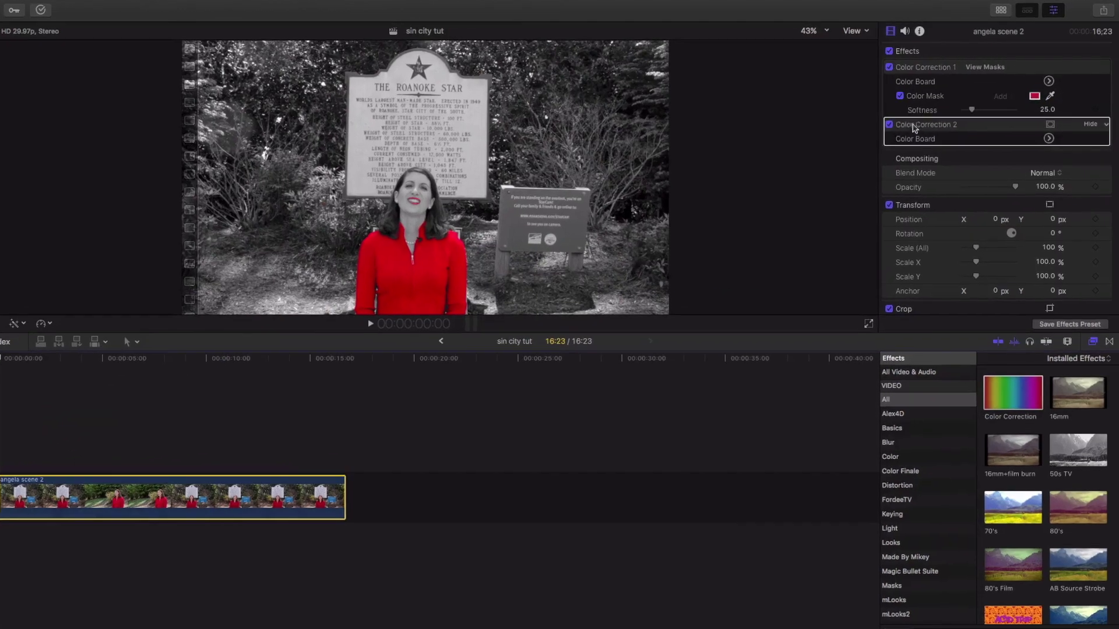
- Add Shape Mask 1 to Color Correction 2 as a wide, flat ellipse centred on her face
left_click(1050, 125)
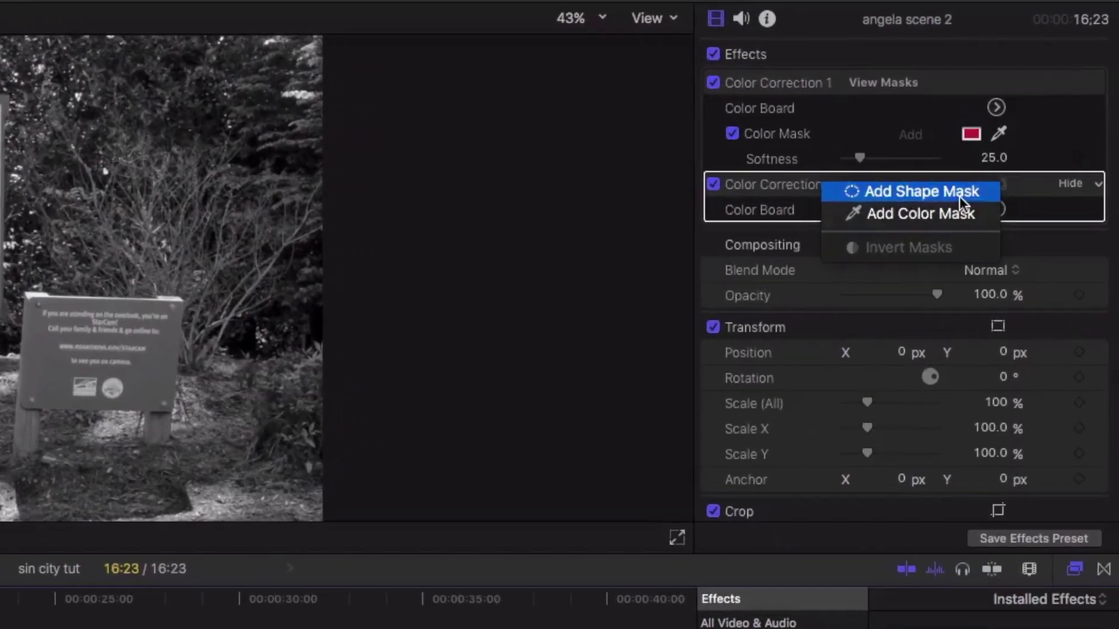
left_click(960, 192)
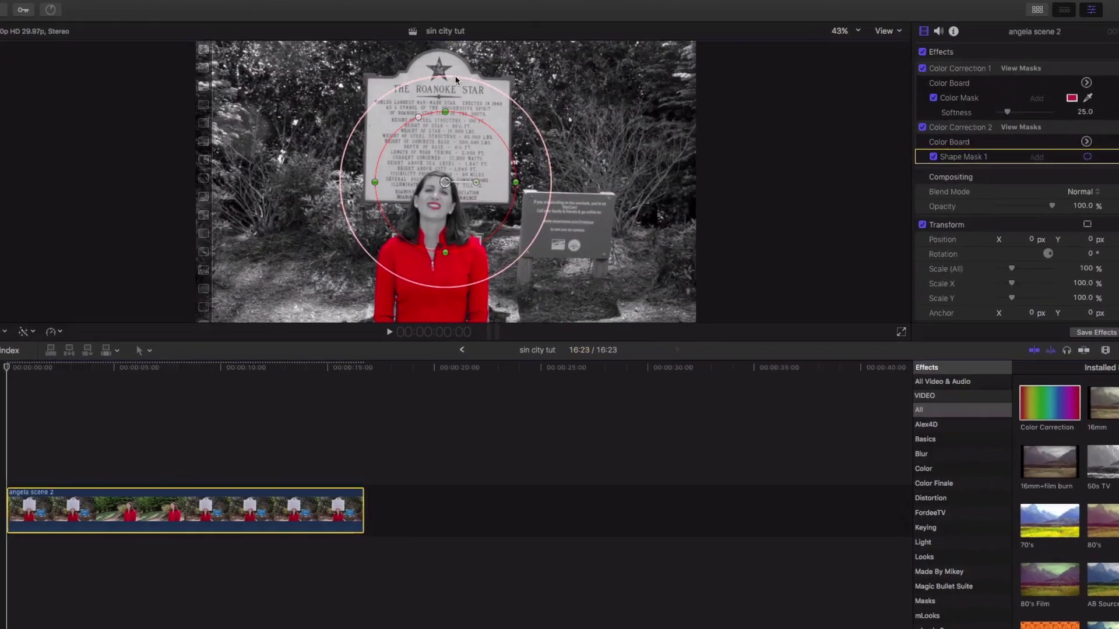
left_click_drag(456, 80, 453, 111)
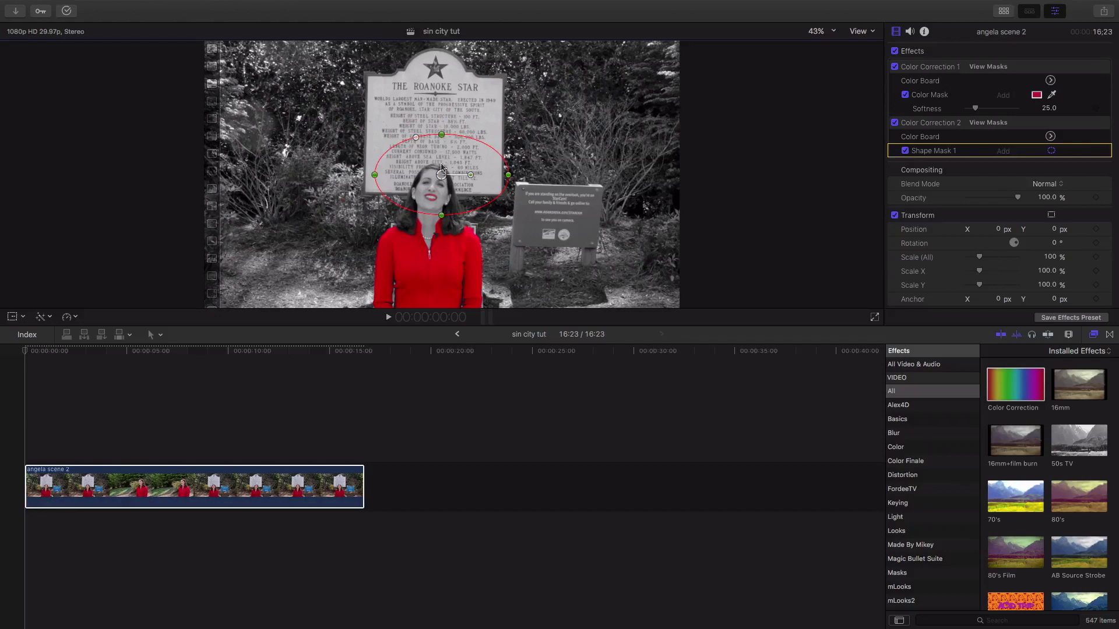
left_click_drag(441, 173, 426, 181)
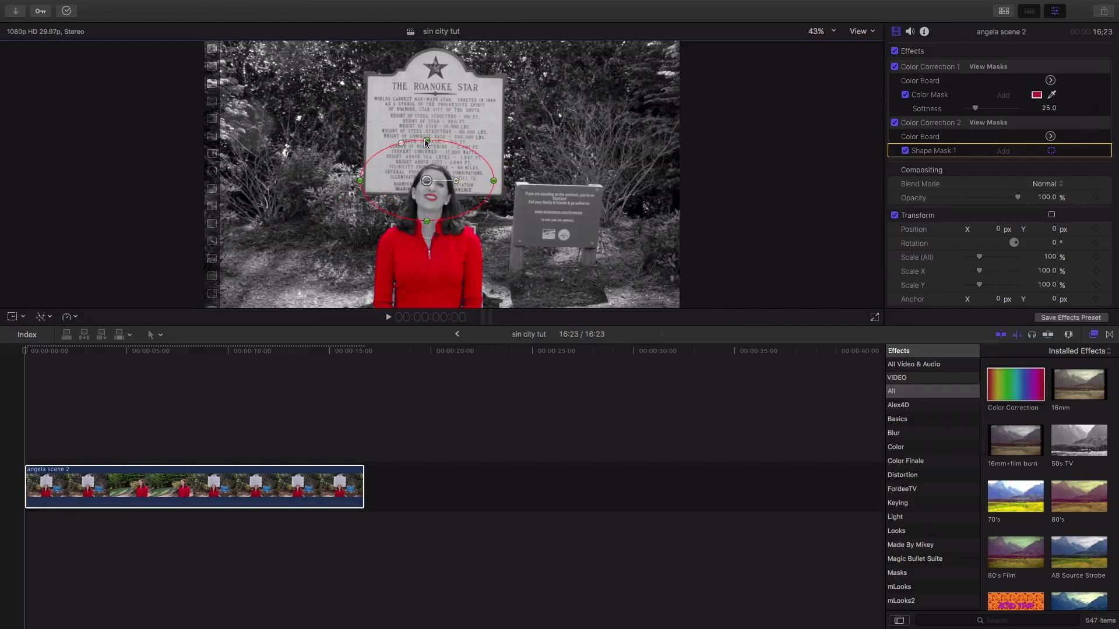
left_click_drag(427, 142, 432, 188)
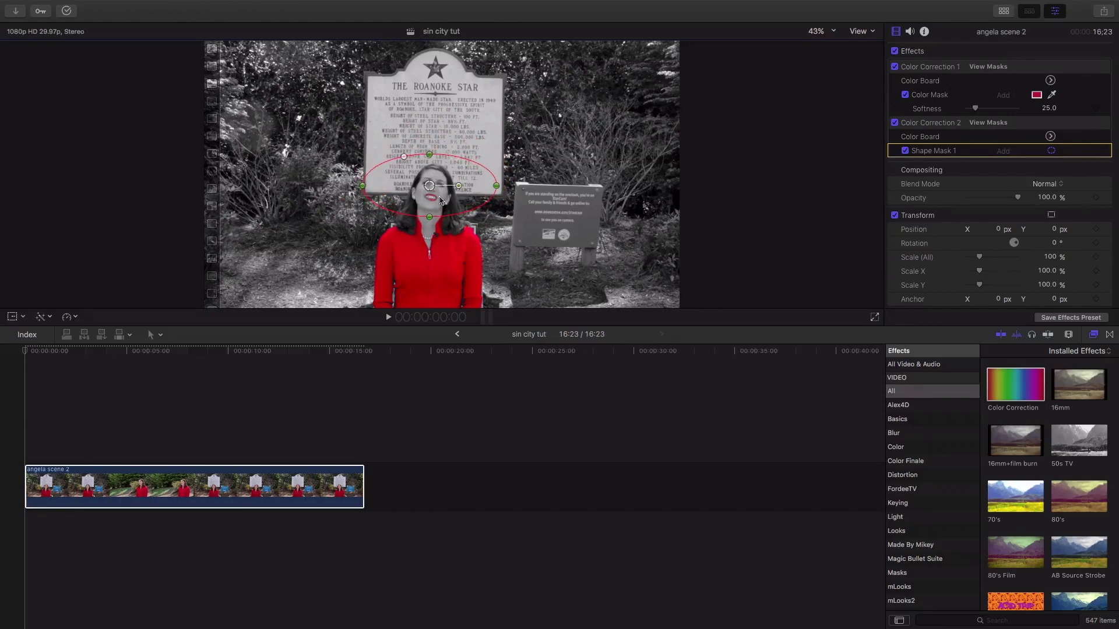
left_click_drag(363, 185, 302, 207)
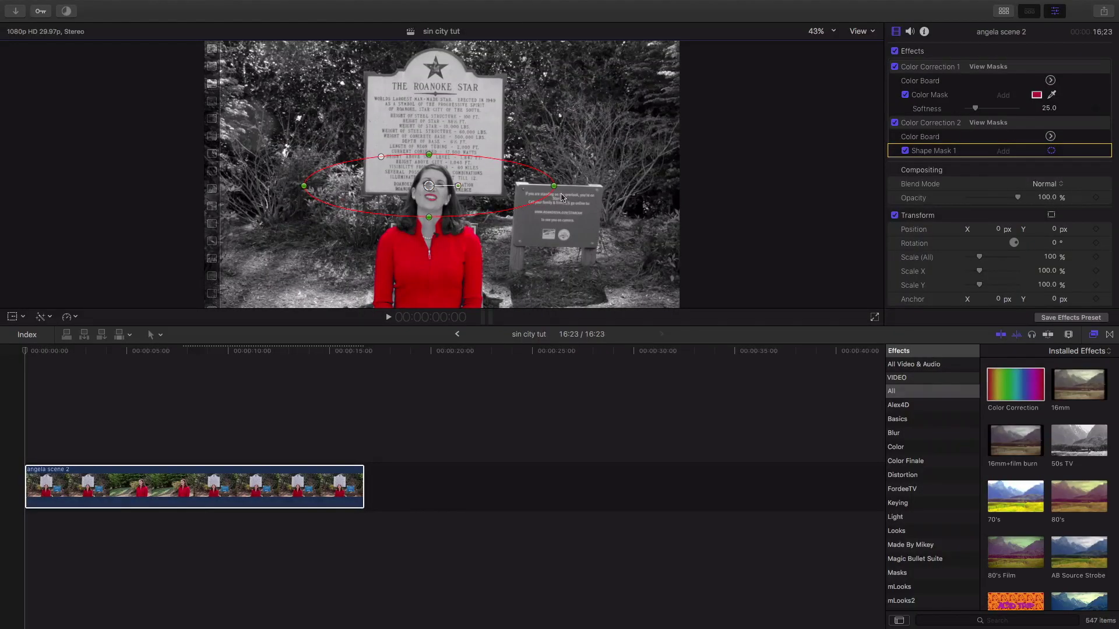
left_click(1050, 136)
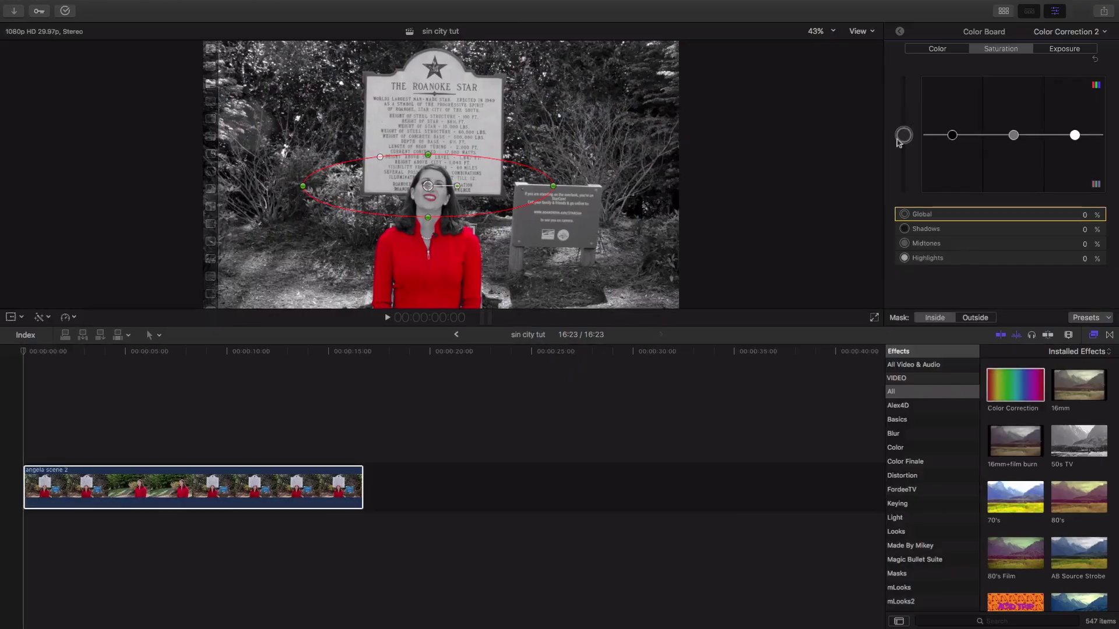
- Set Global saturation to -100% inside the face ellipse and play back to check the lips
left_click_drag(898, 142, 905, 225)
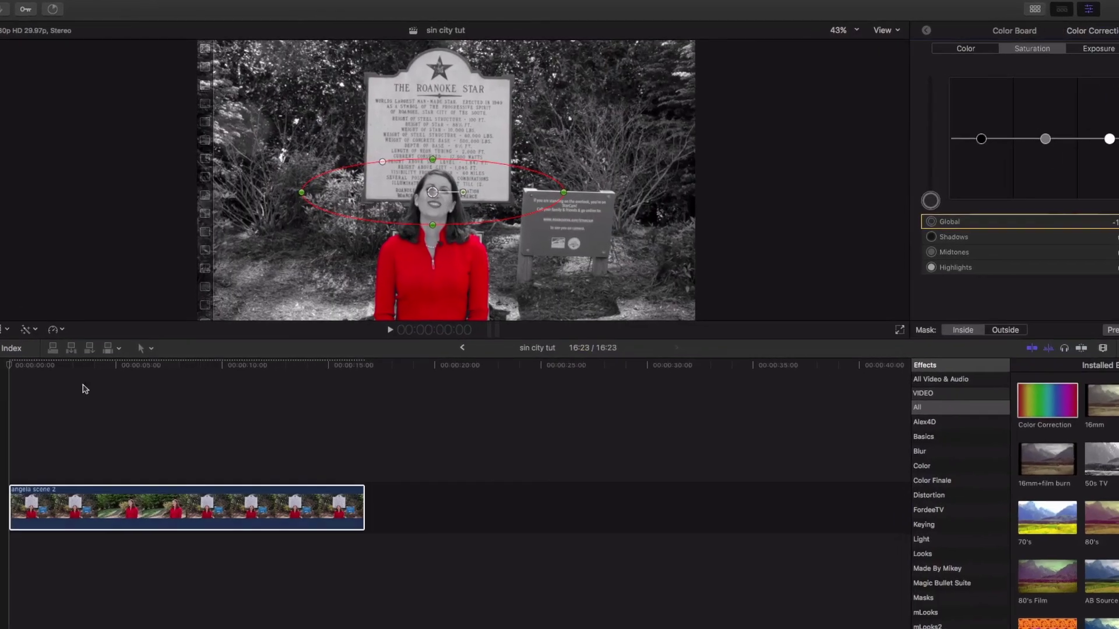
key("space")
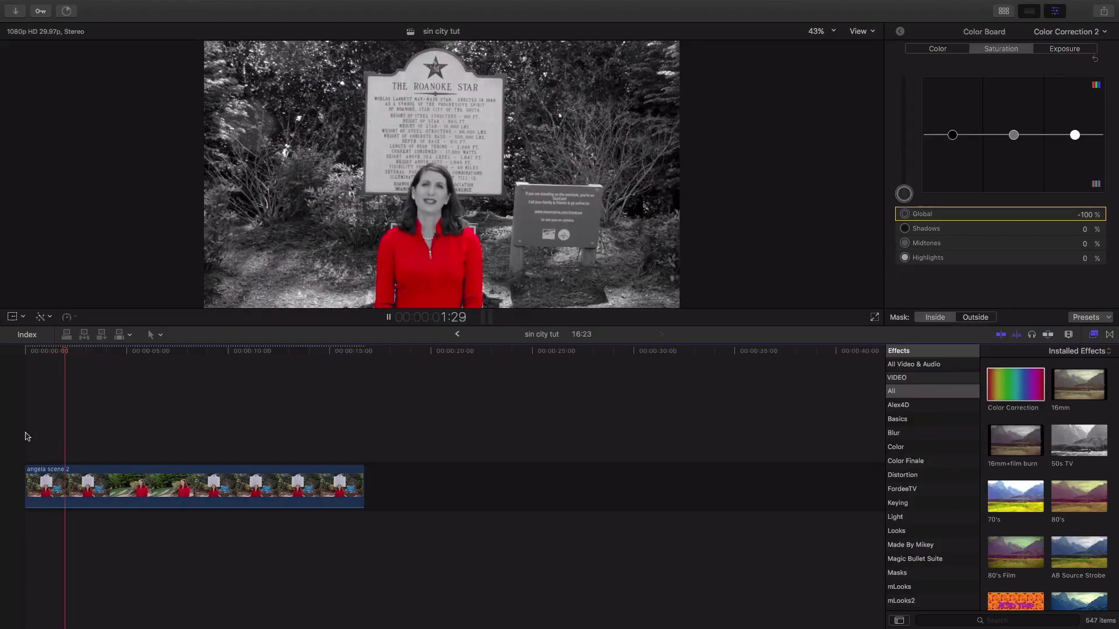
key("space")
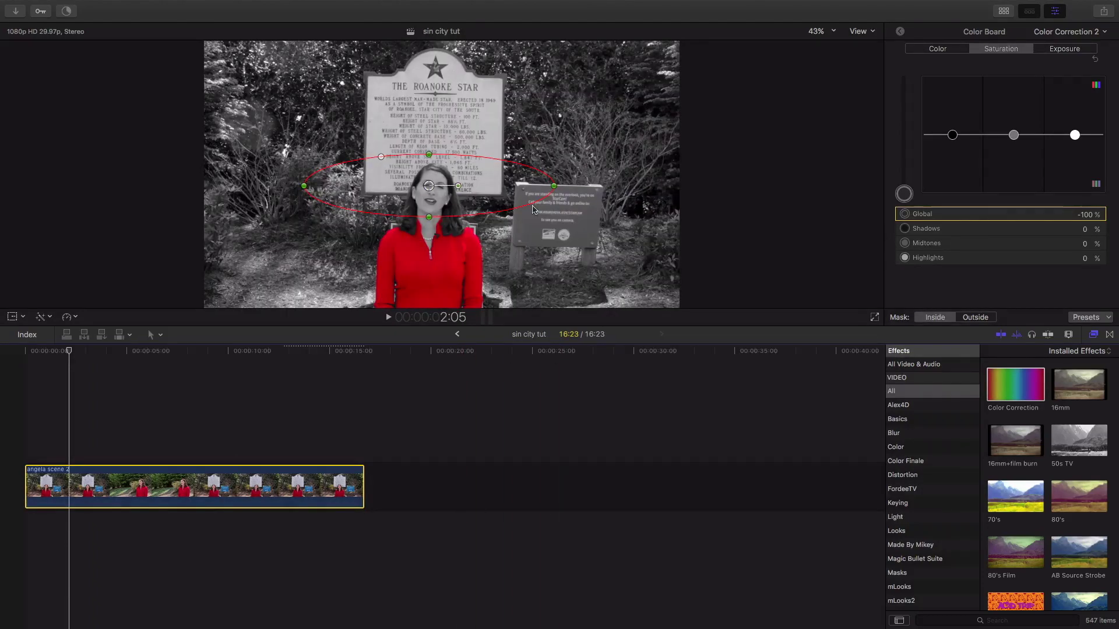
left_click(900, 31)
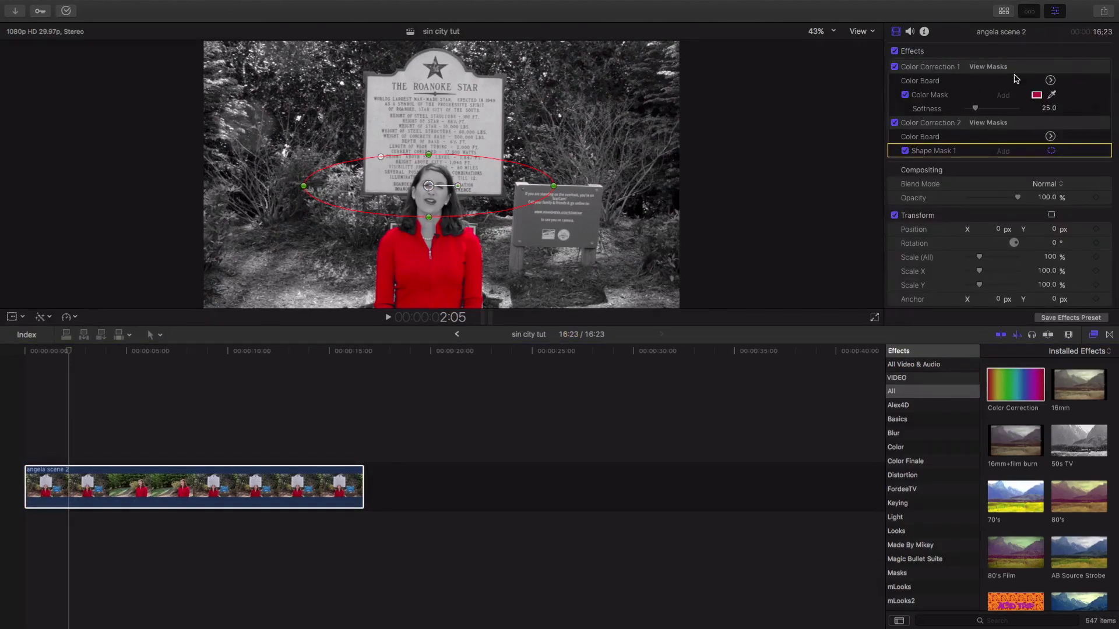
left_click(911, 78)
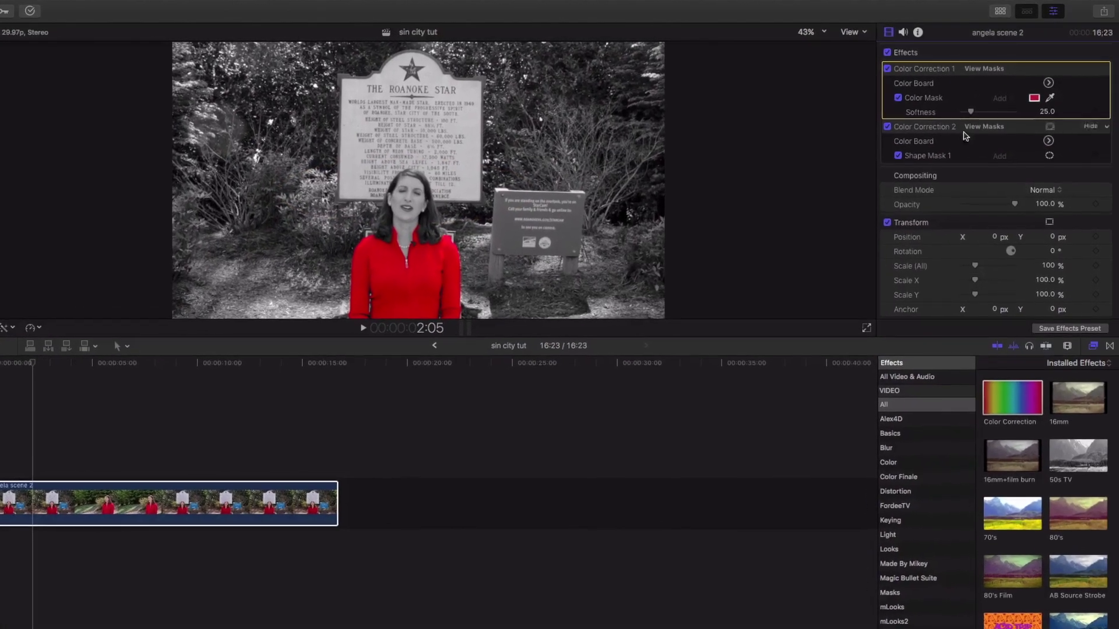
- Desaturate outside the red mask to -100% and darken it: Shadows -2%, Midtones -35%
left_click(1044, 88)
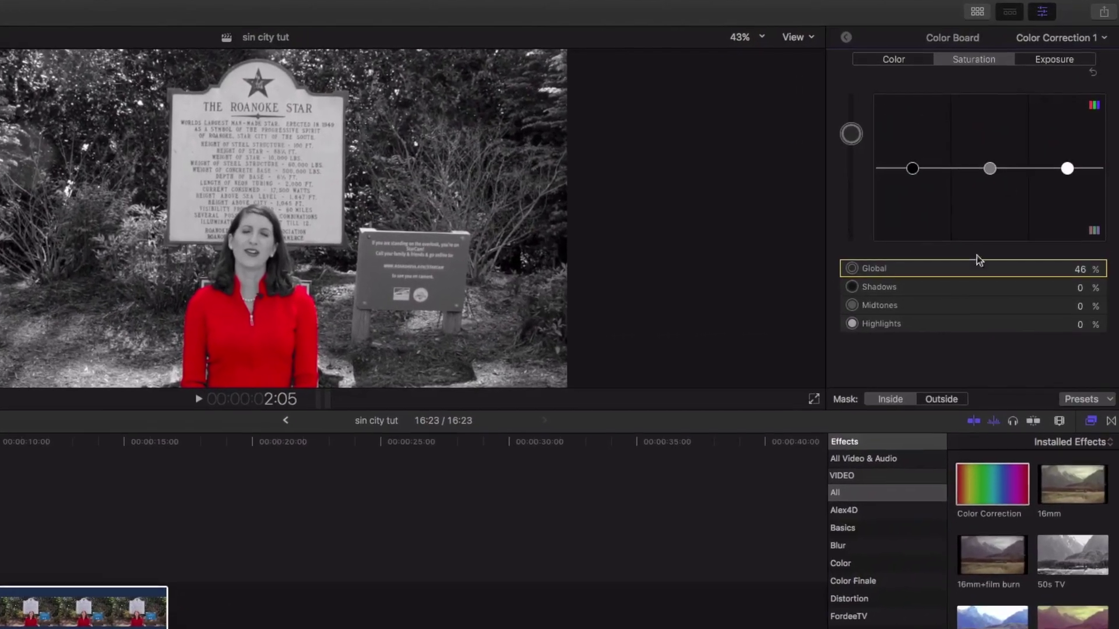
left_click_drag(858, 130, 858, 237)
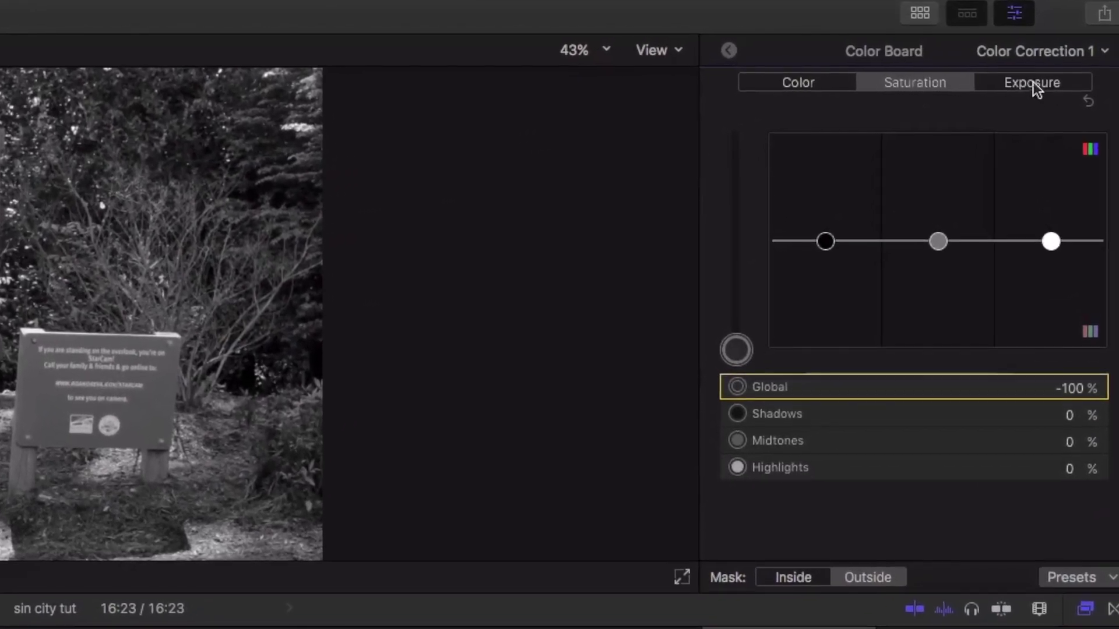
left_click(1034, 82)
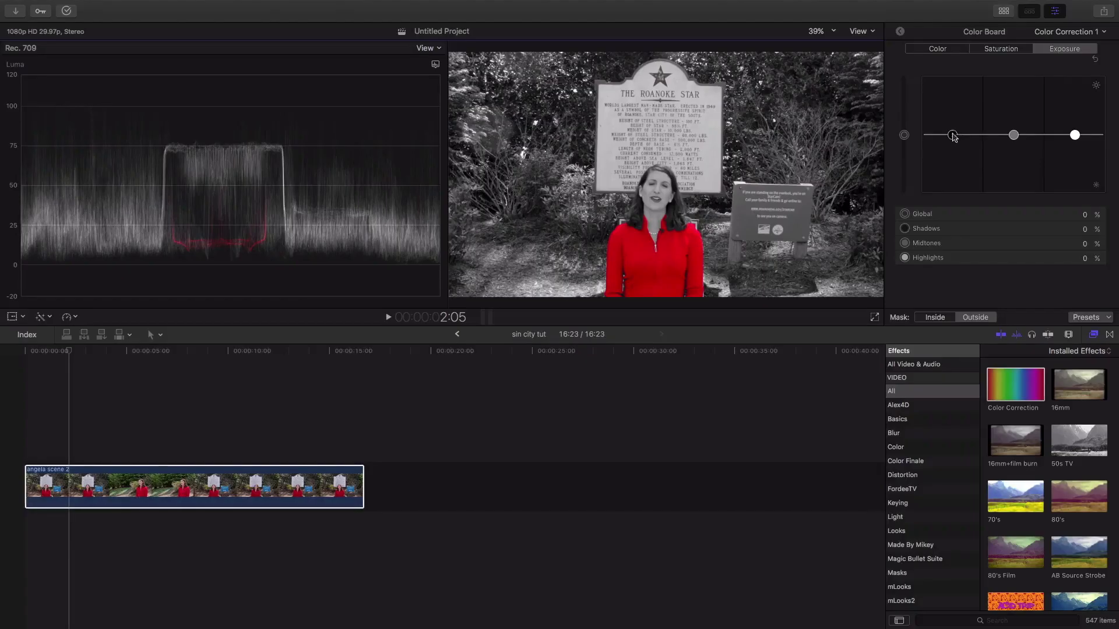
left_click(953, 135)
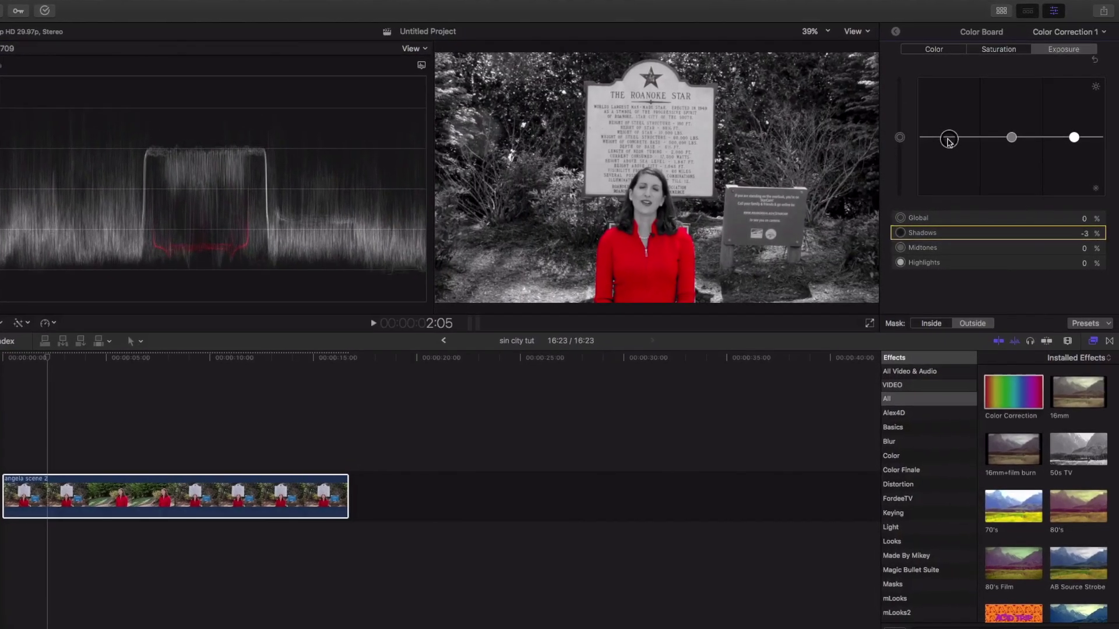
left_click_drag(950, 138, 952, 141)
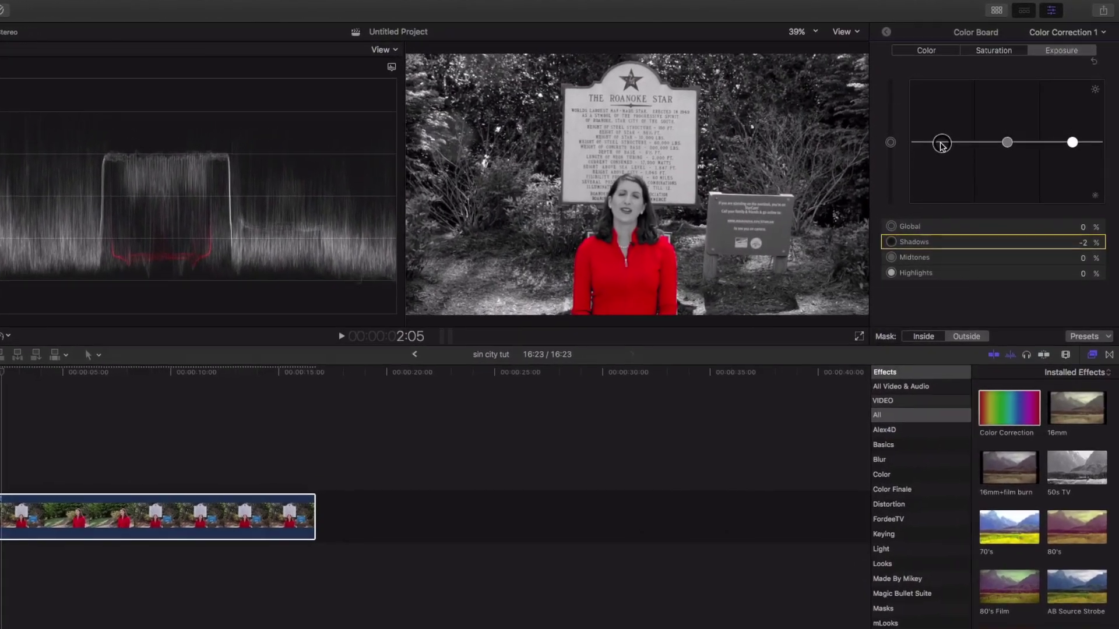
left_click_drag(1003, 146, 977, 202)
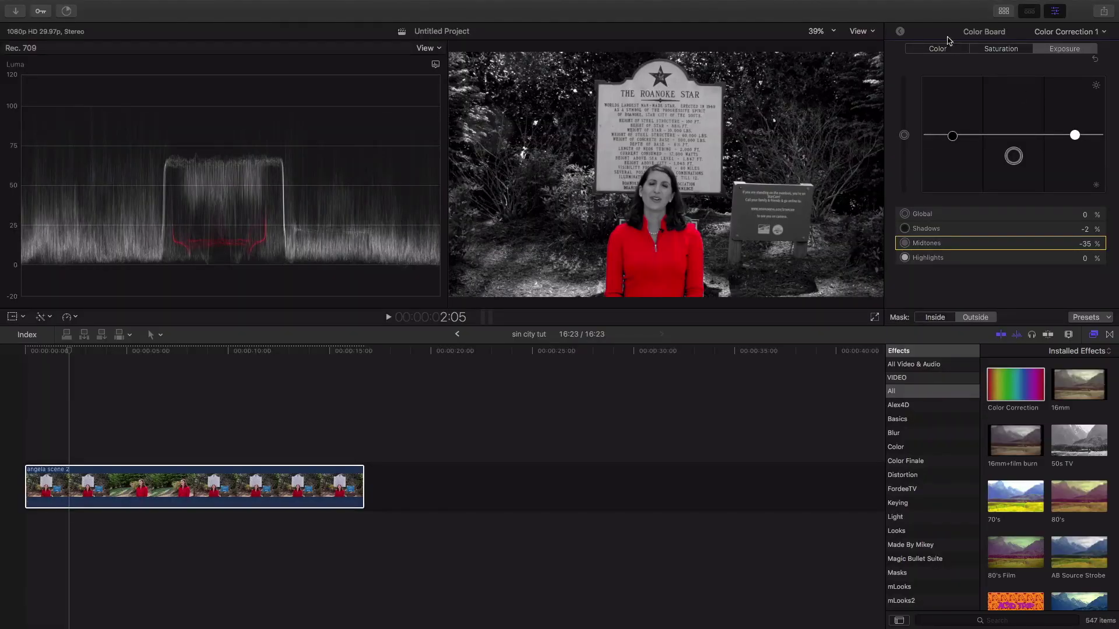
- Hide the video scopes to widen the viewer
left_click(244, 397)
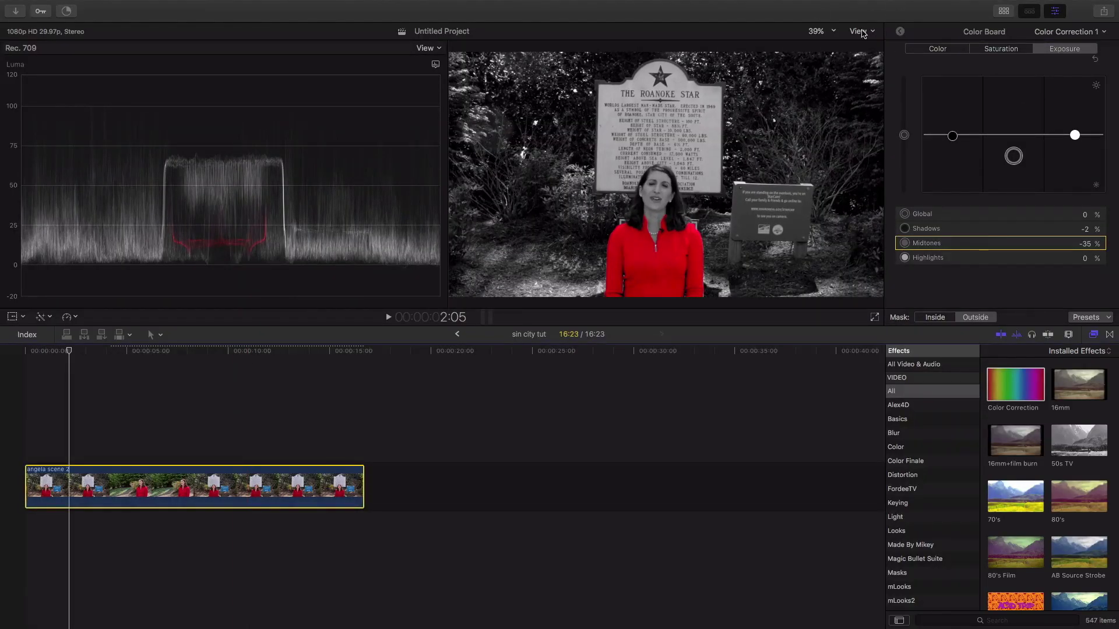
left_click(861, 31)
left_click(873, 58)
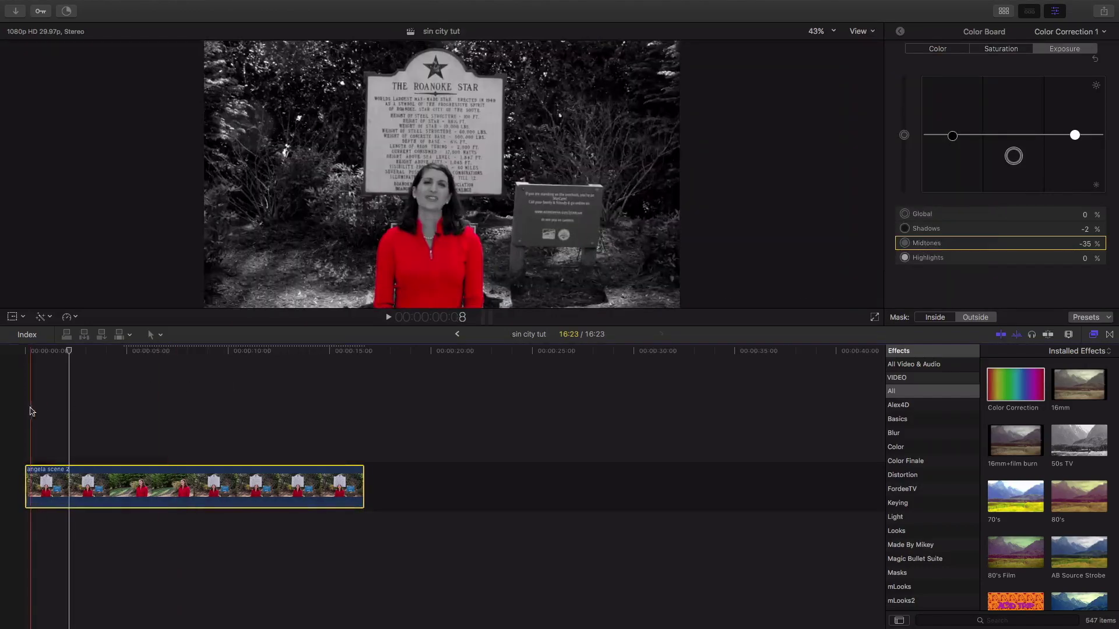
- Play to the close shot where her lips still look red and bring back the effects list
key("space")
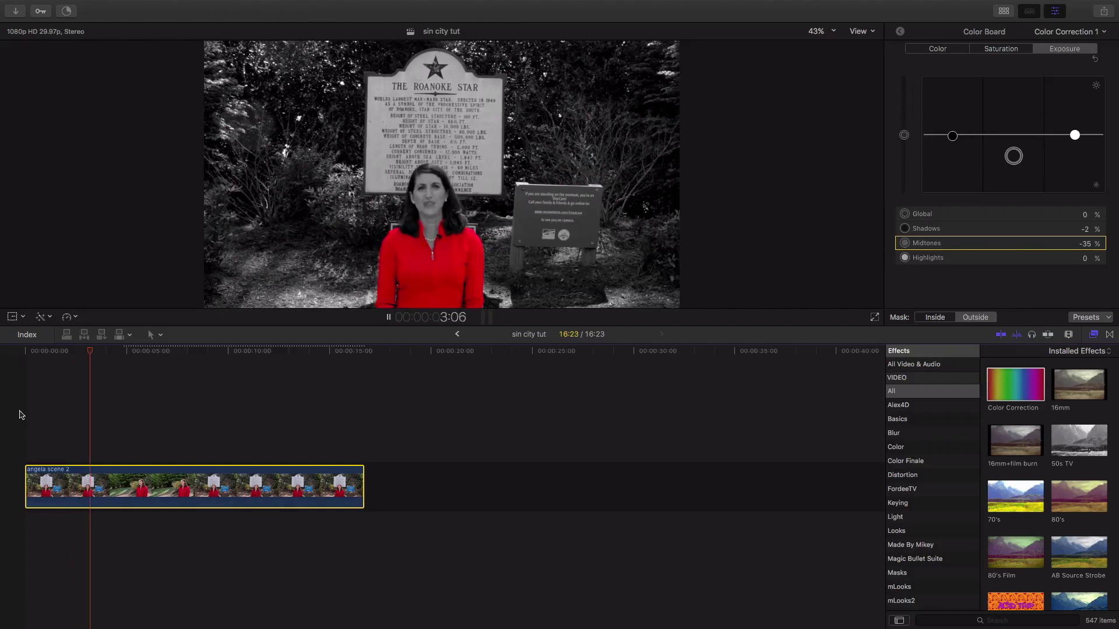
left_click(140, 482)
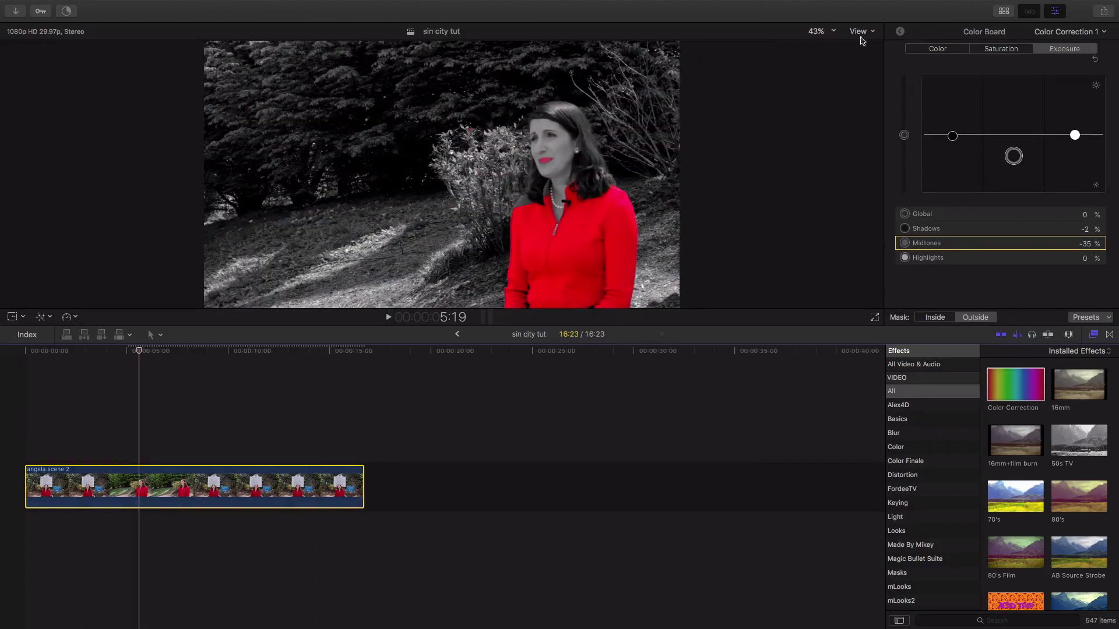
left_click(898, 32)
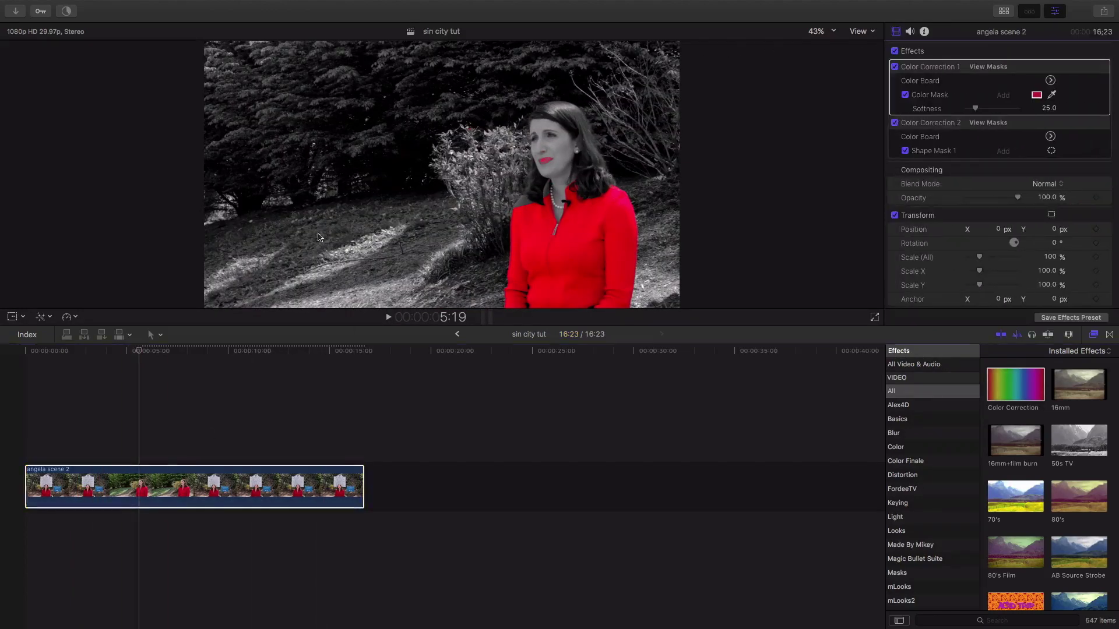
- Blade the clip where the red lips begin
left_click(128, 352)
mouse_move(128, 354)
left_mouse_down()
mouse_move(210, 352)
mouse_move(112, 359)
mouse_move(134, 364)
left_mouse_up()
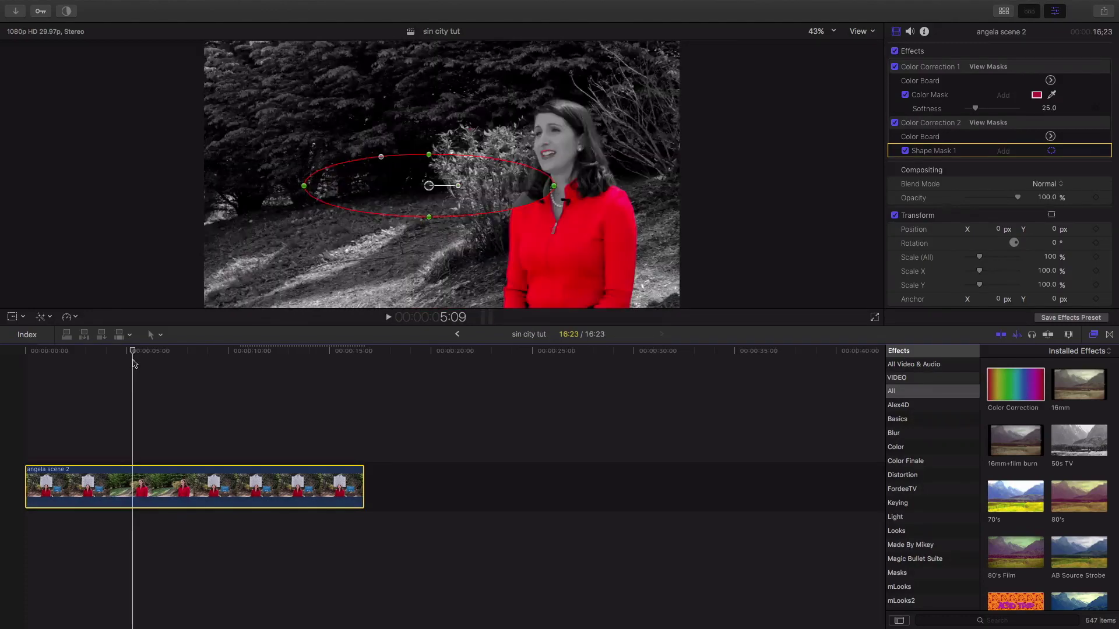
key("b")
left_click(134, 481)
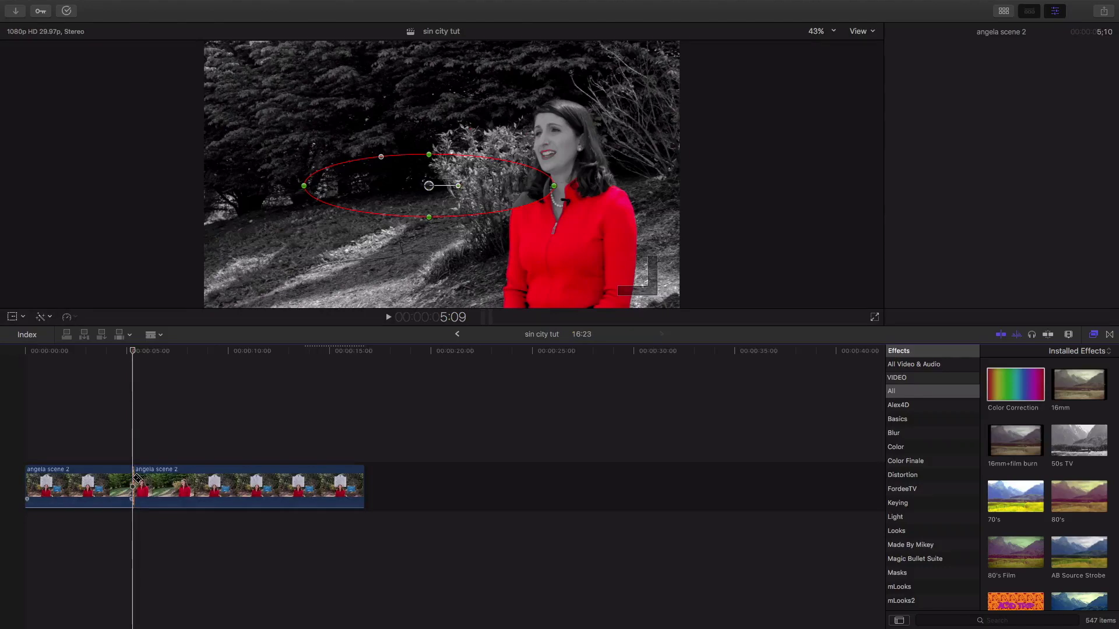
- Blade the clip again near 7 seconds, where the red lips end
key("space")
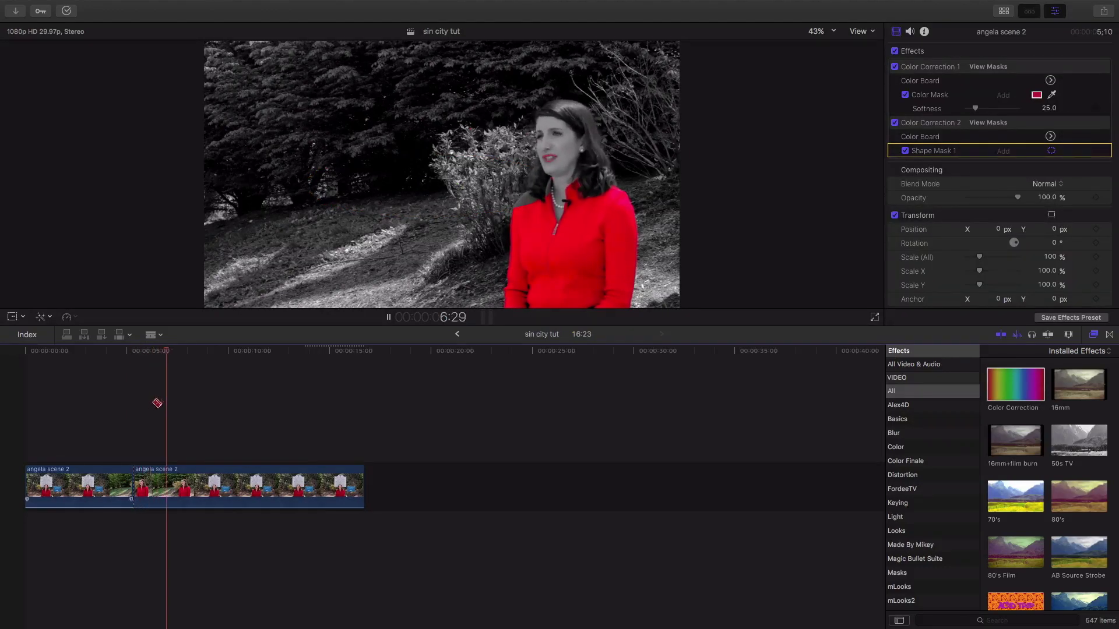
left_click(168, 352)
left_click(181, 353)
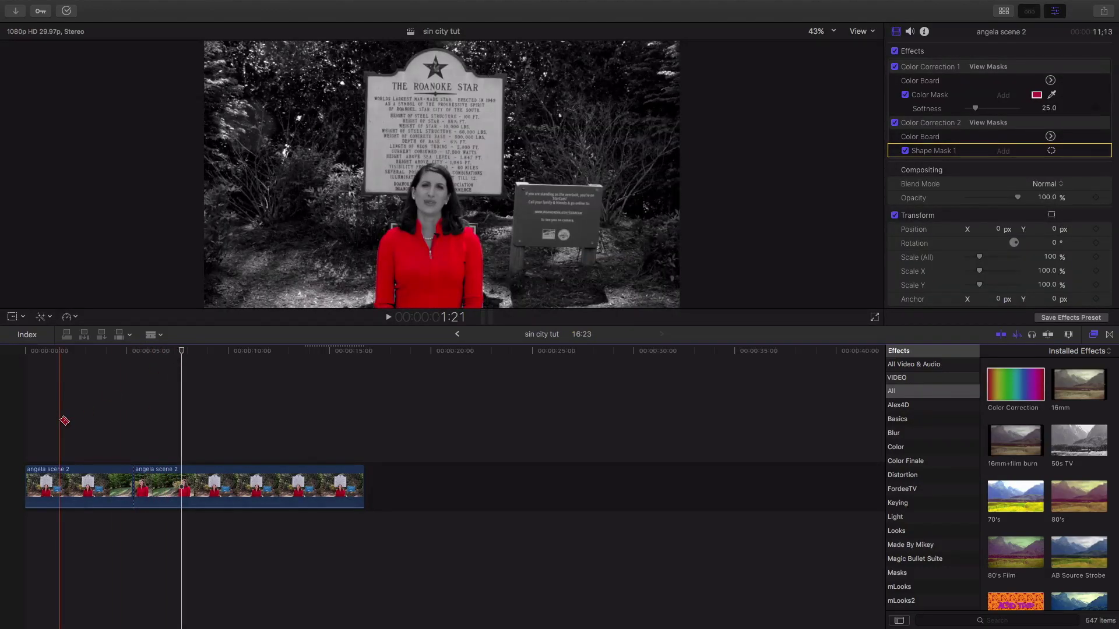
mouse_move(181, 353)
left_mouse_down()
mouse_move(94, 353)
mouse_move(203, 368)
mouse_move(189, 372)
left_mouse_up()
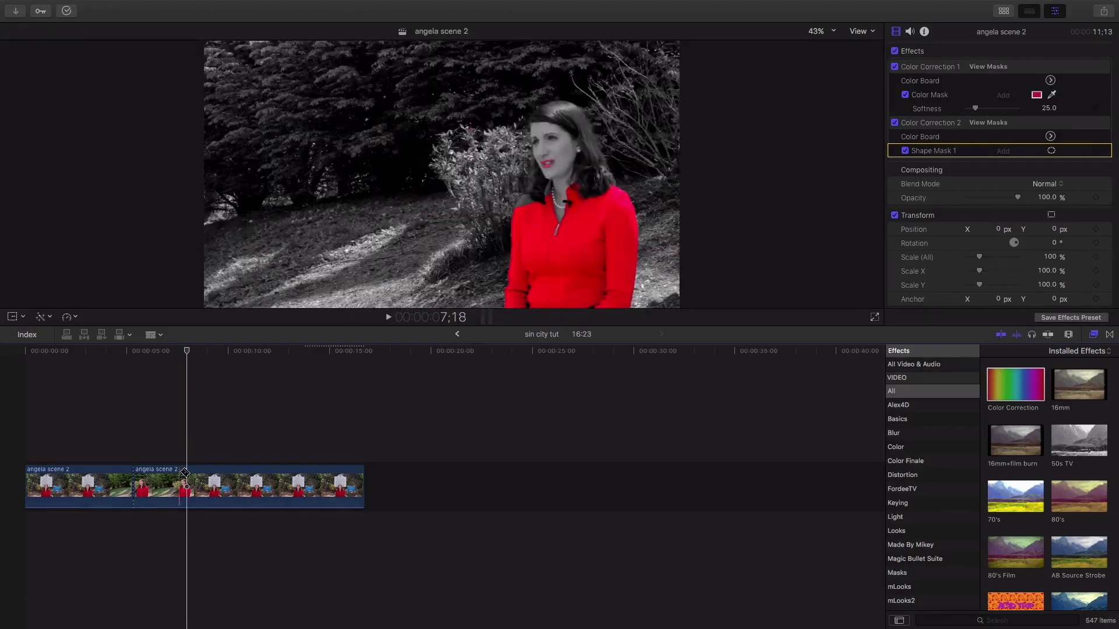
left_click(190, 473)
- Move the middle clip's Shape Mask 1 ellipse from the bushes onto the woman's face
key("a")
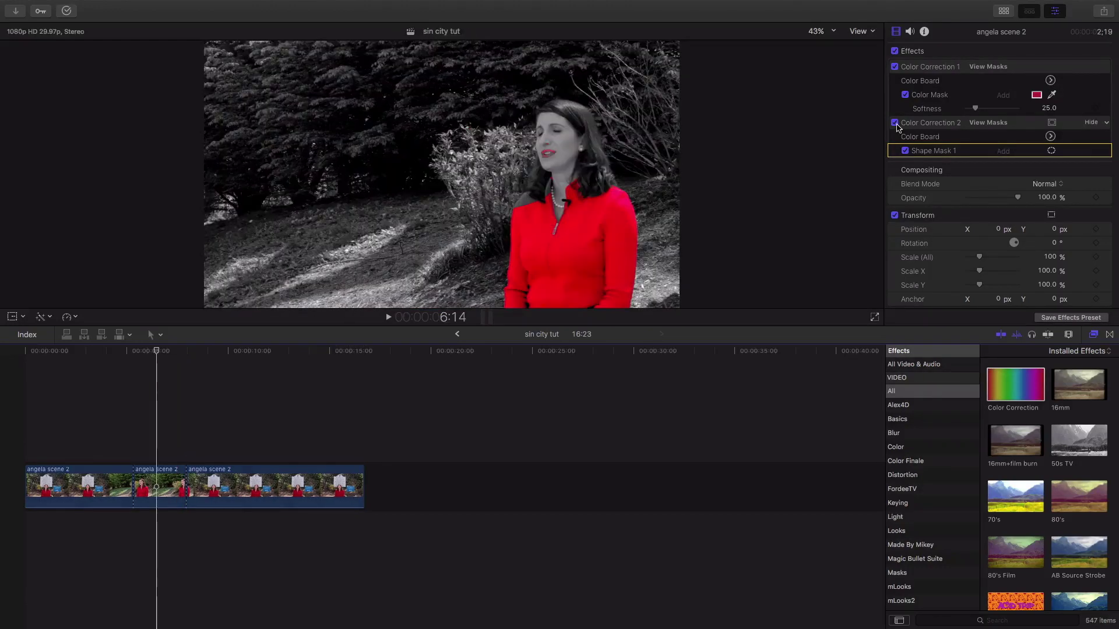
left_click(160, 486)
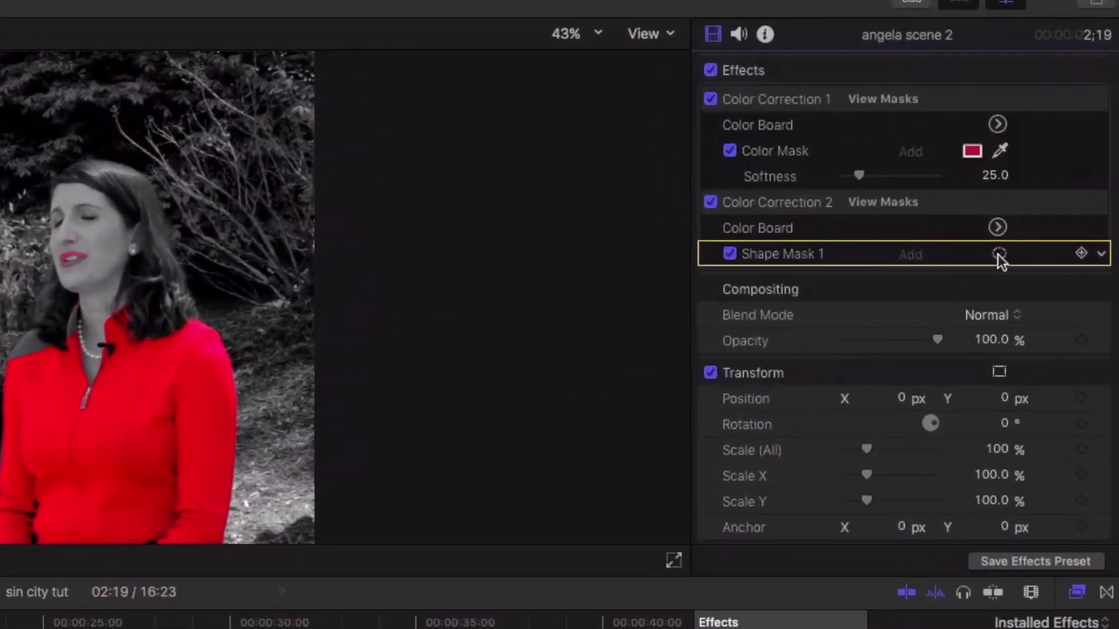
left_click(999, 254)
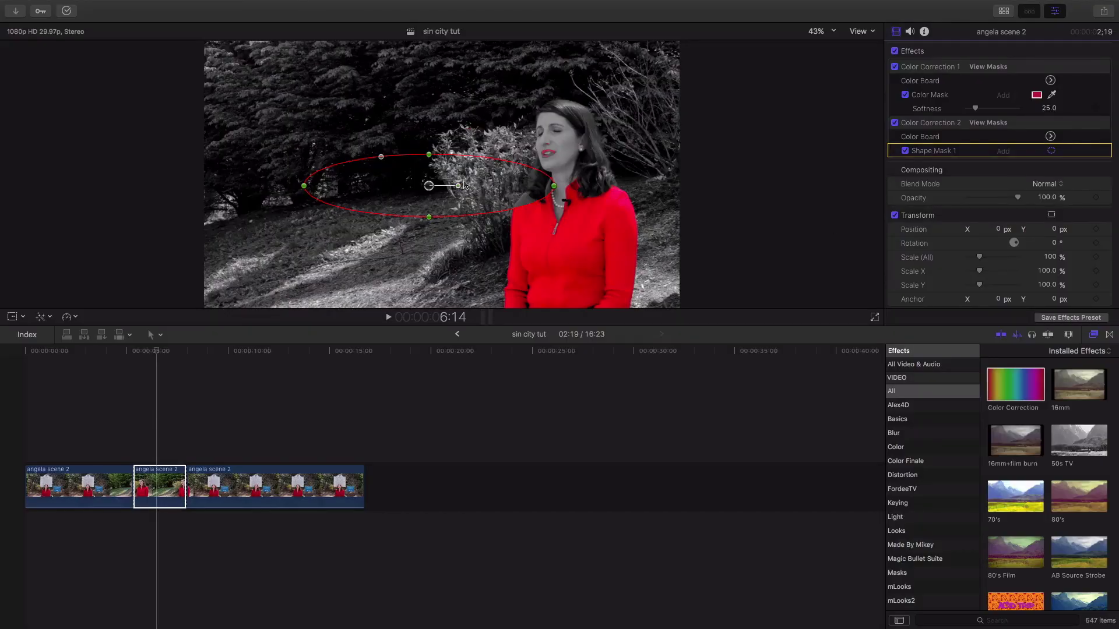
left_click_drag(429, 187, 535, 177)
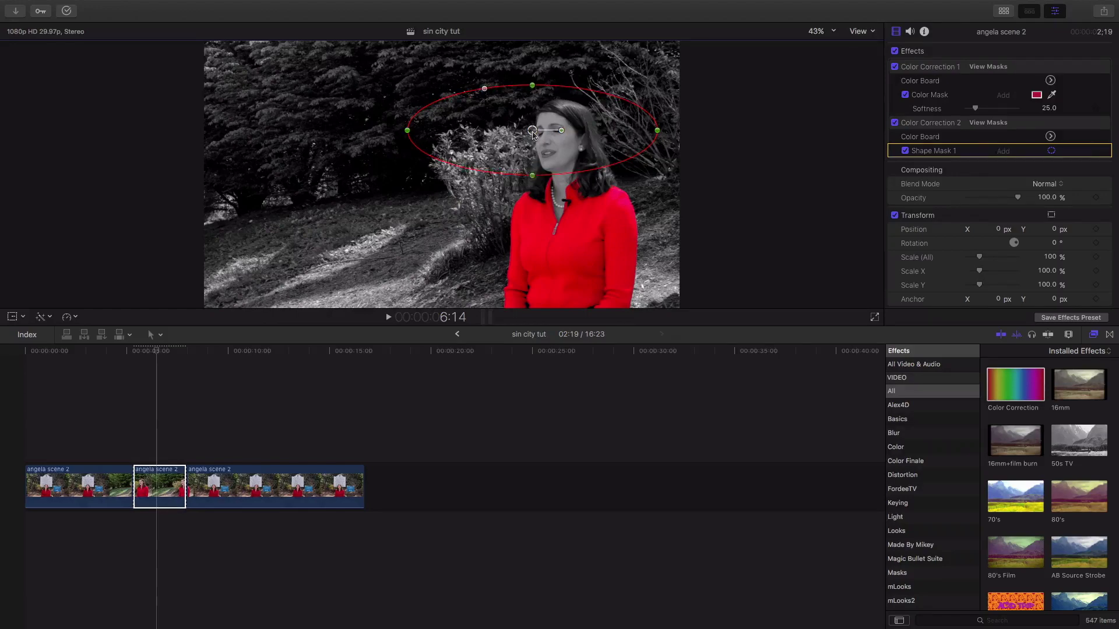
- Zoom in on the timeline, deselect the clip and play back to check the grey lips
key("super+equal")
left_click(95, 432)
key("space")
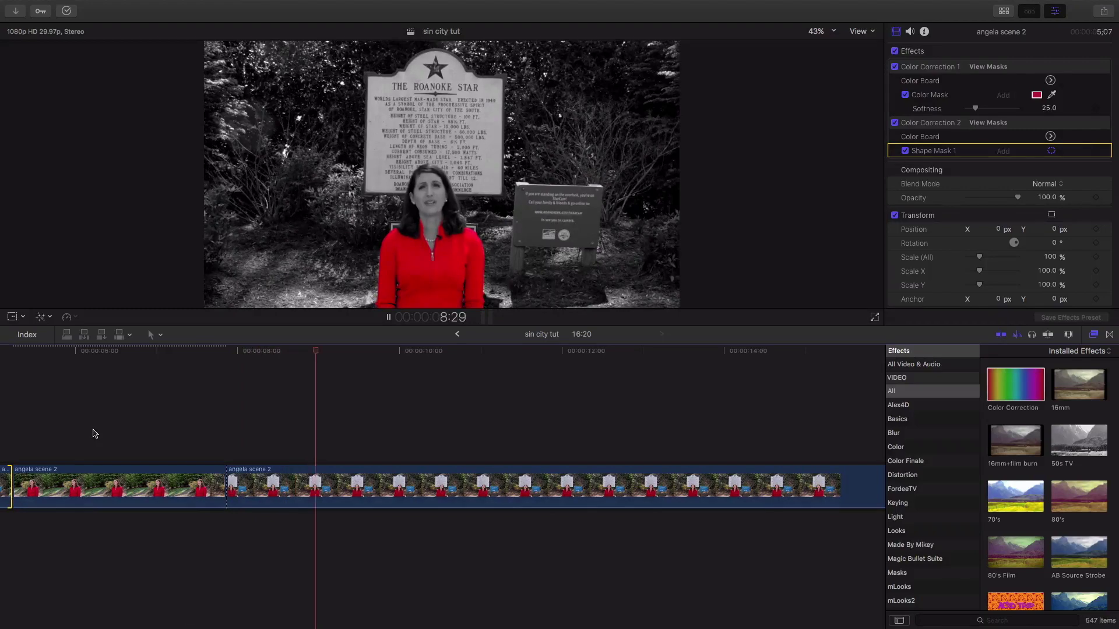
- Zoom the timeline out and stop playback of the edited clip
key("super+minus")
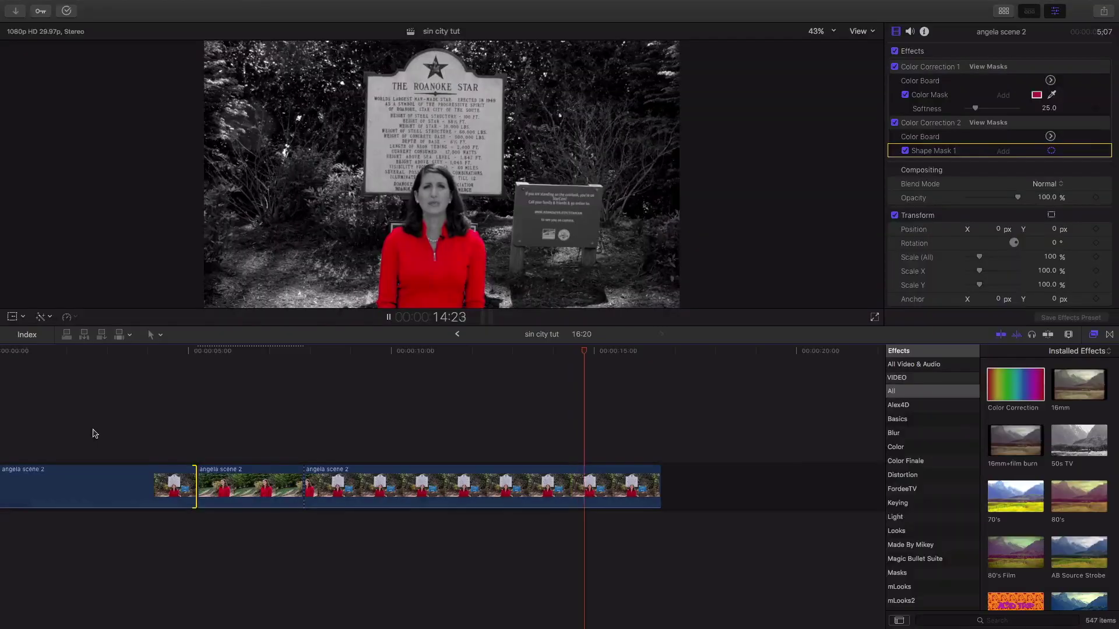
key("space")
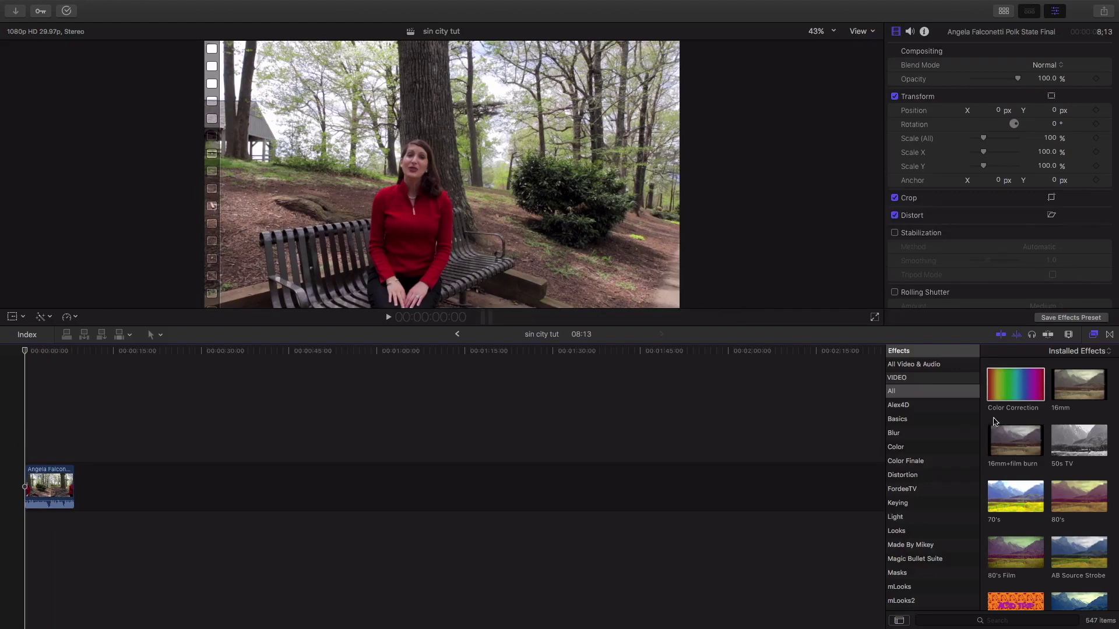
- Apply a Color Correction effect to the park-bench interview clip and return to its start
left_click_drag(994, 421, 45, 484)
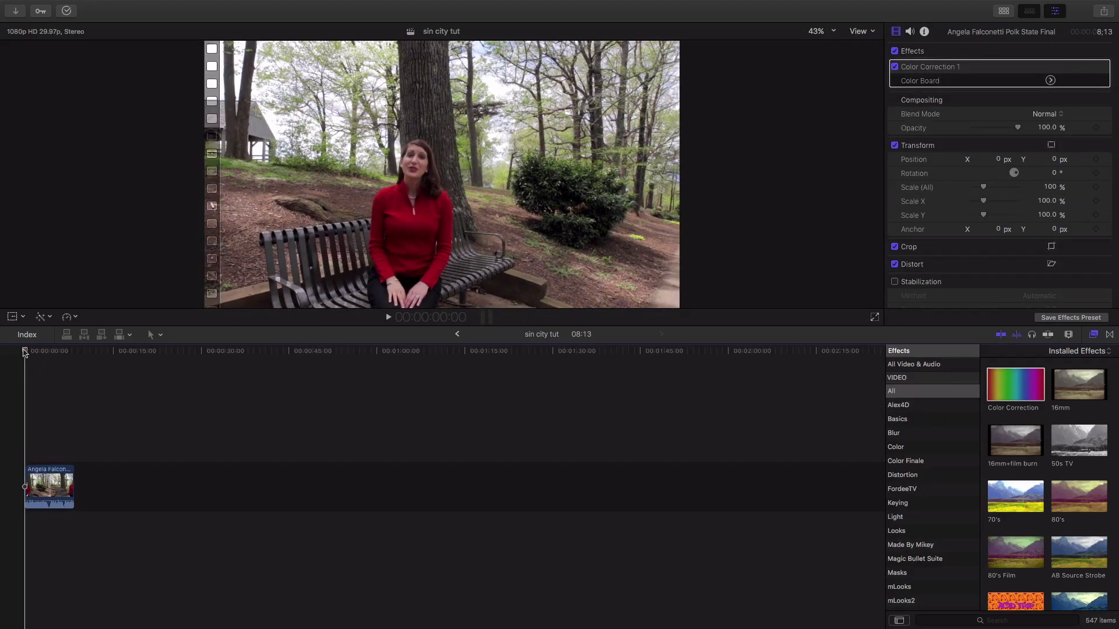
left_click_drag(27, 352, 60, 352)
left_click(48, 484)
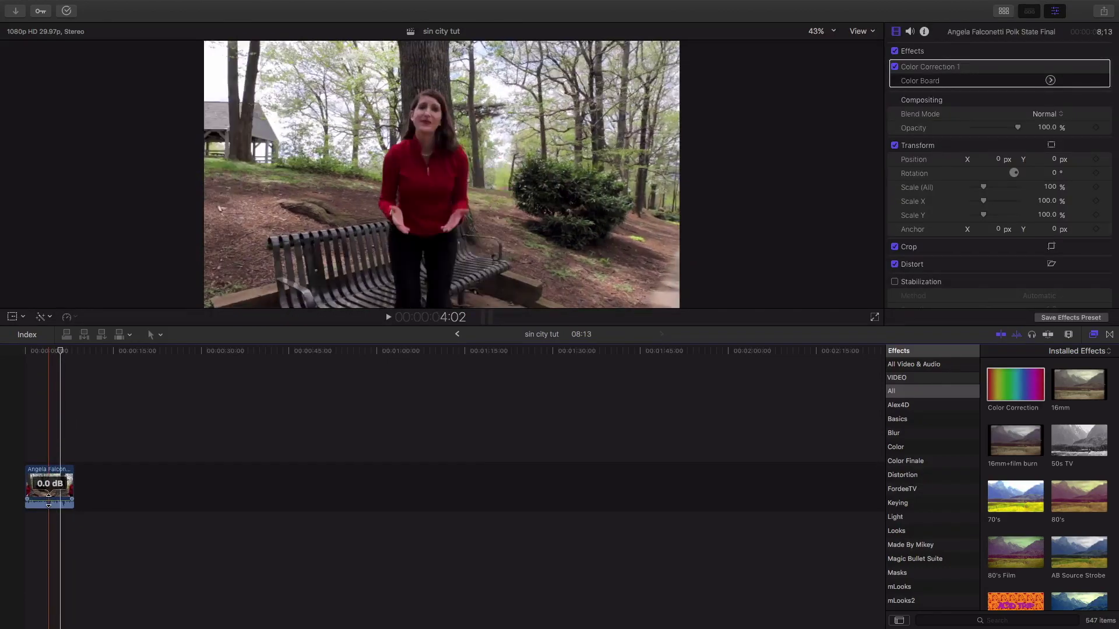
key("Home")
- Add a Color Mask to Color Correction 1 and bring up its saturation controls
left_click(1050, 67)
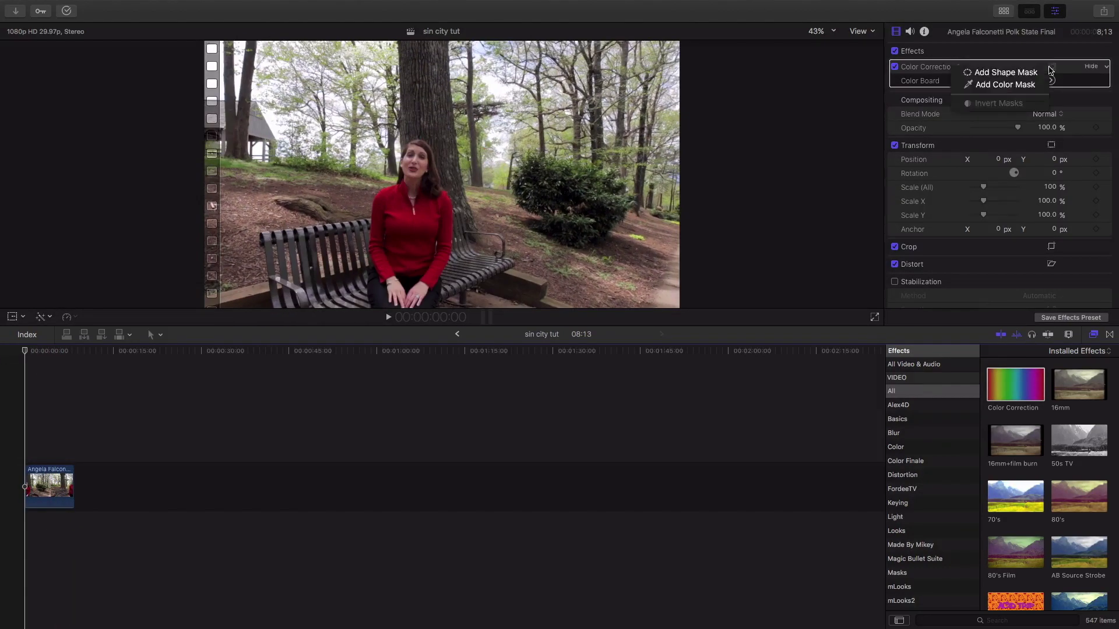
left_click(1023, 86)
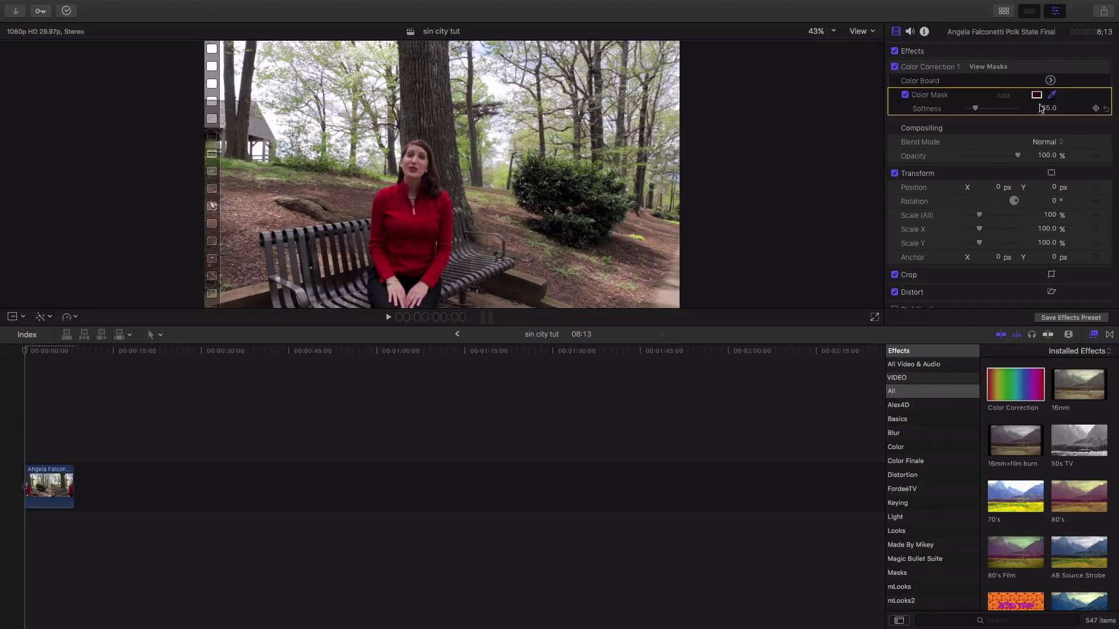
left_click(1050, 80)
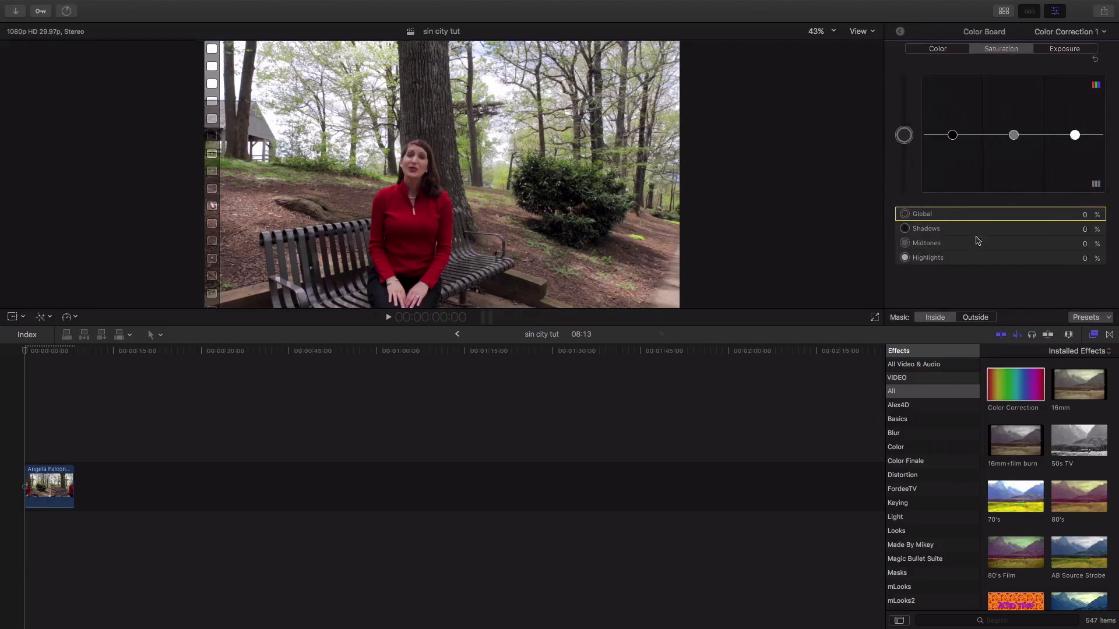
- Fully desaturate outside the colour mask while keeping normal saturation inside it
left_click(977, 319)
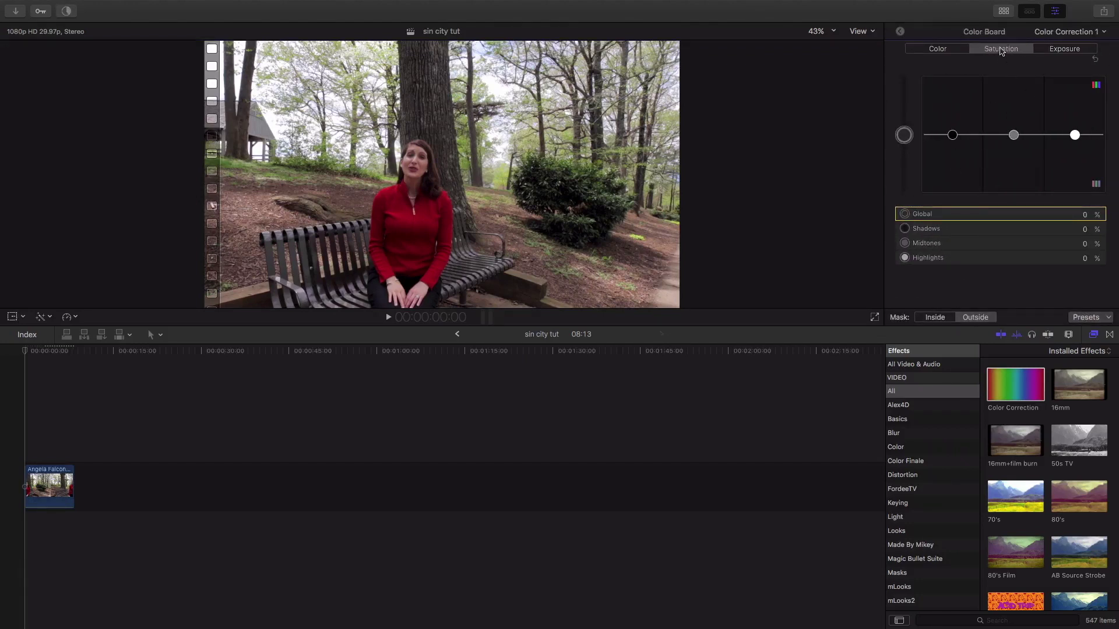
left_click_drag(910, 139, 916, 220)
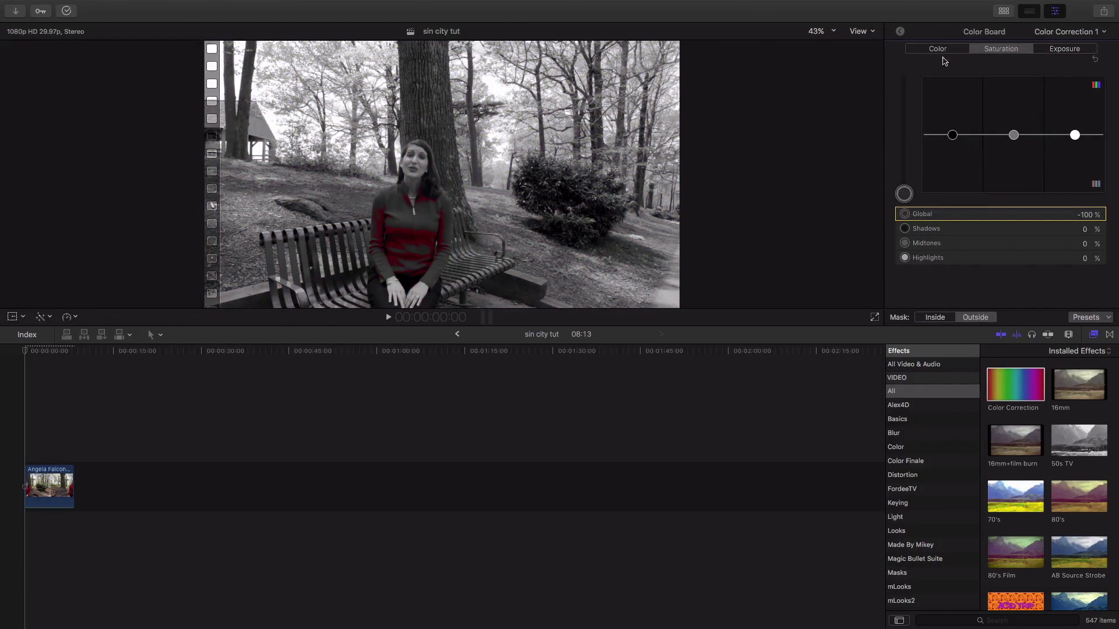
left_click(929, 320)
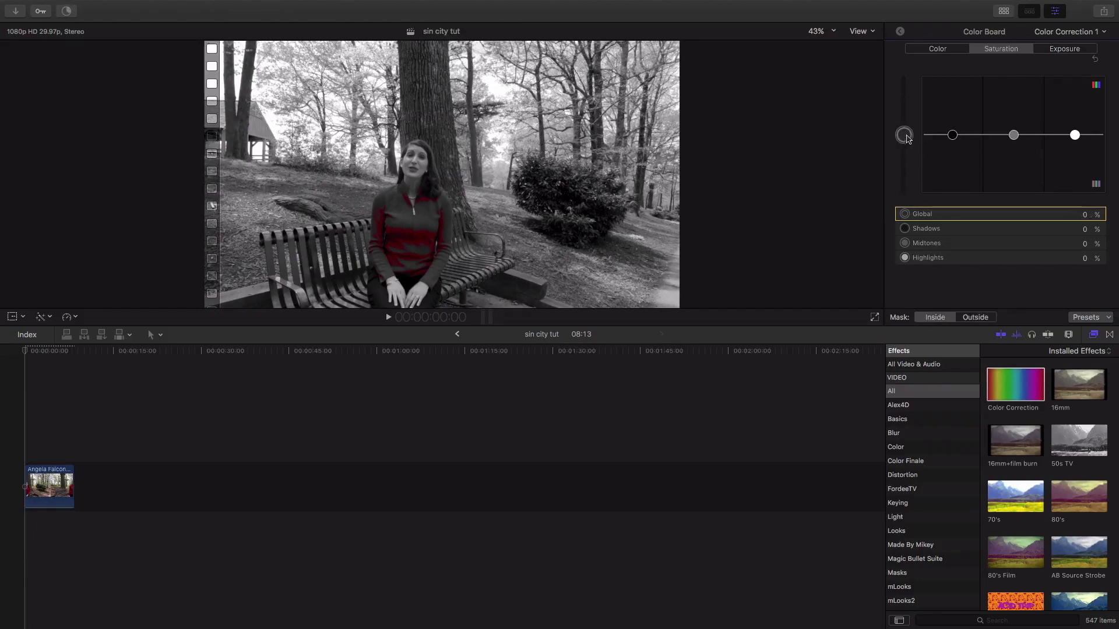
left_click_drag(905, 114, 905, 107)
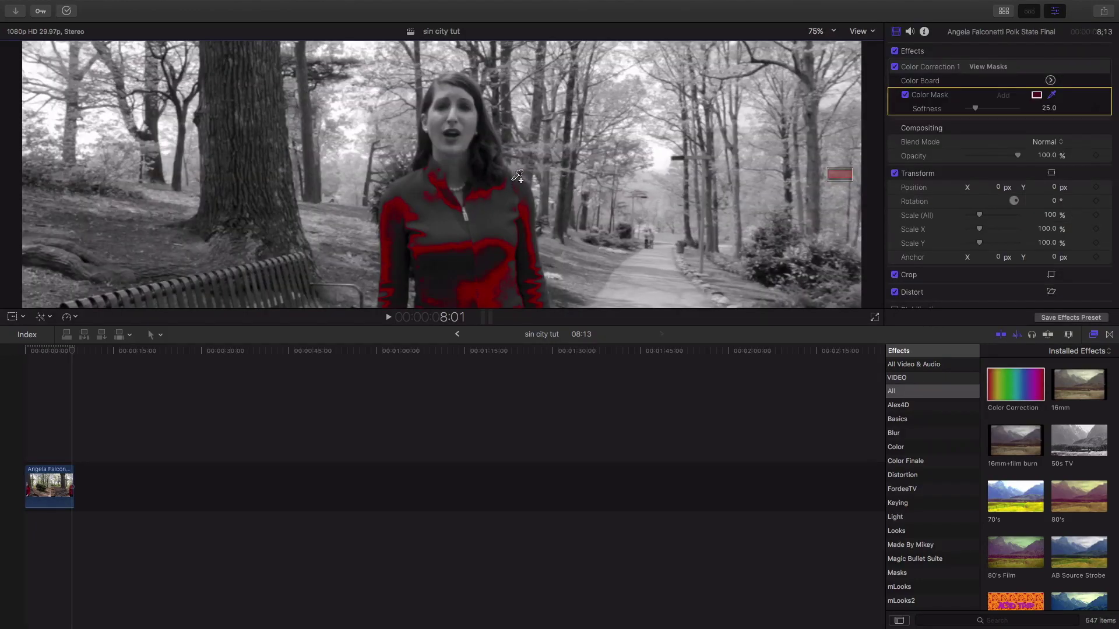
- Sample the red jacket and its darker folds for the colour mask, then add Color Correction 2
left_click_drag(512, 178, 513, 198)
left_click_drag(453, 260, 417, 259)
key("Home")
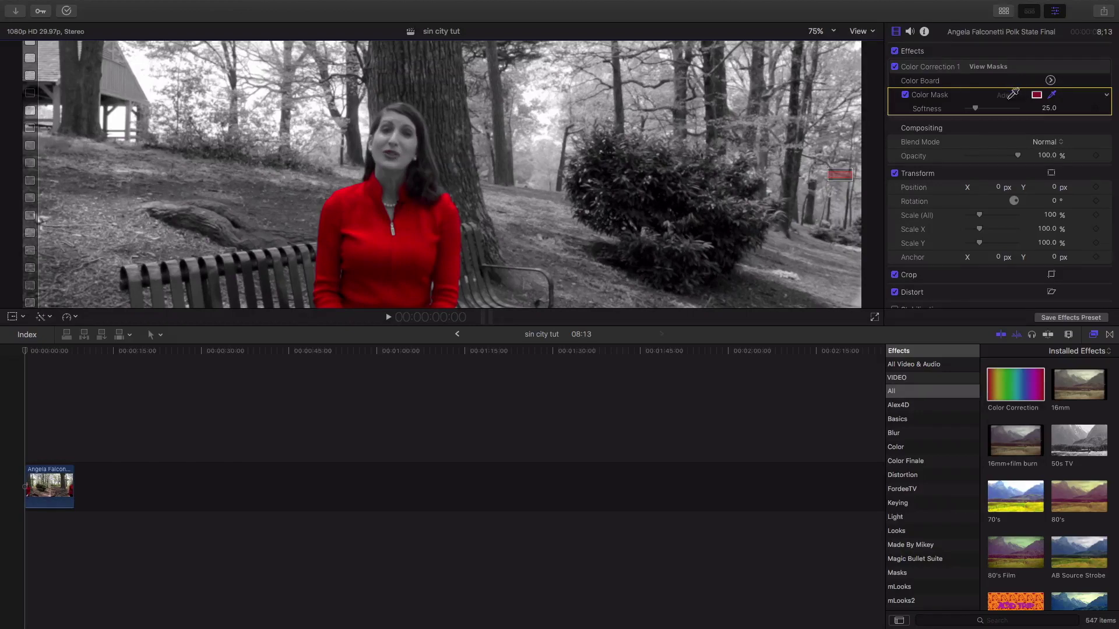
left_click_drag(1015, 385, 47, 486)
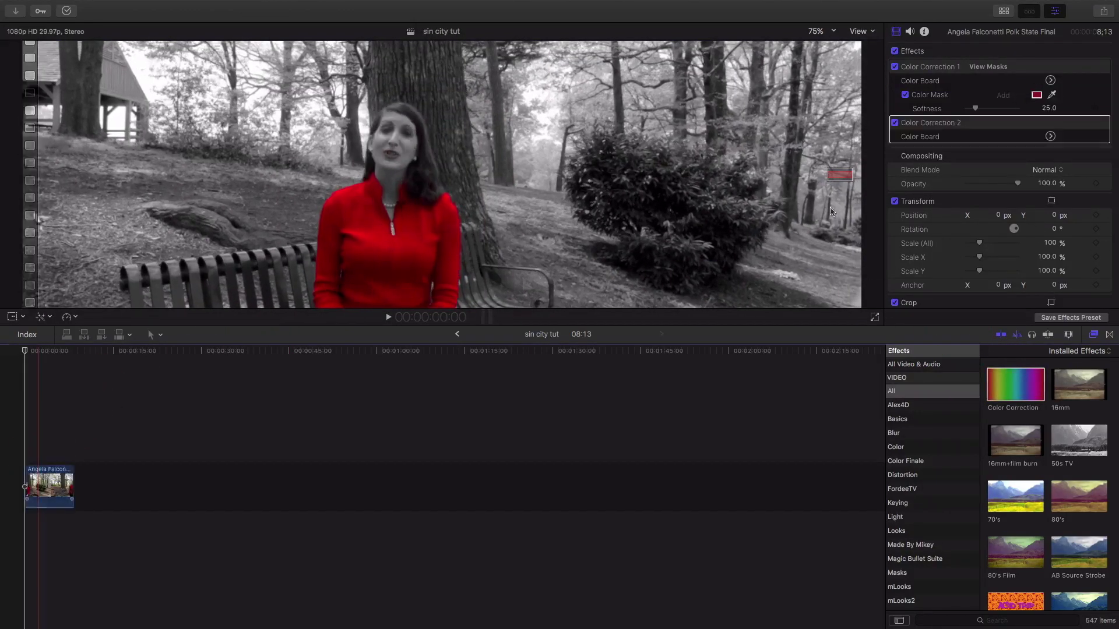
- Lower Color Correction 2's midtone exposure to -32%, checking the result against the video scopes
left_click(1051, 136)
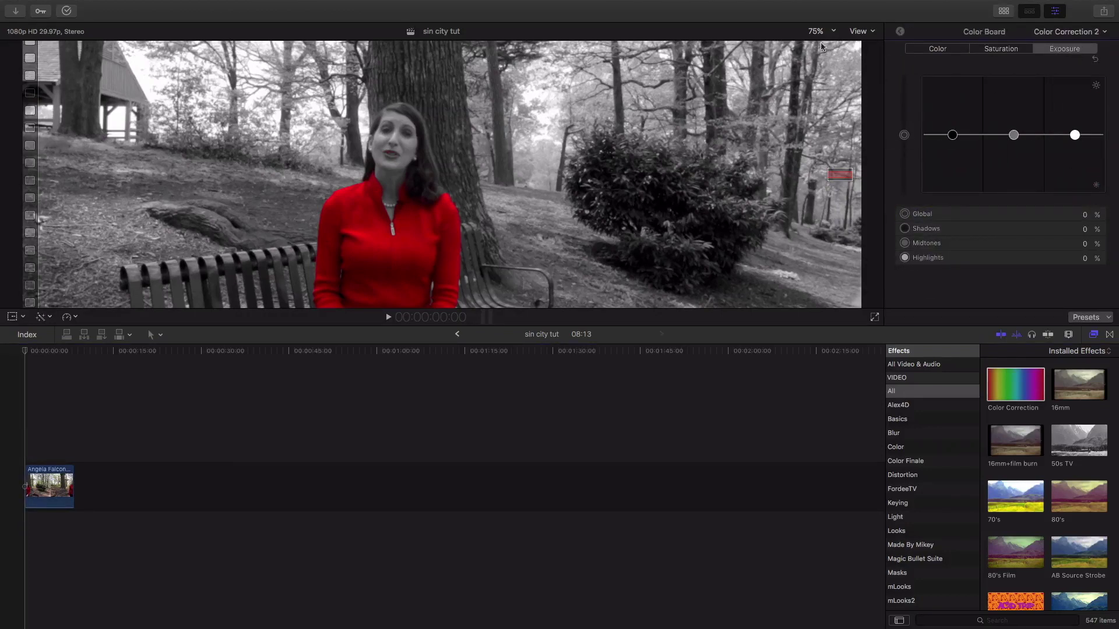
left_click(859, 31)
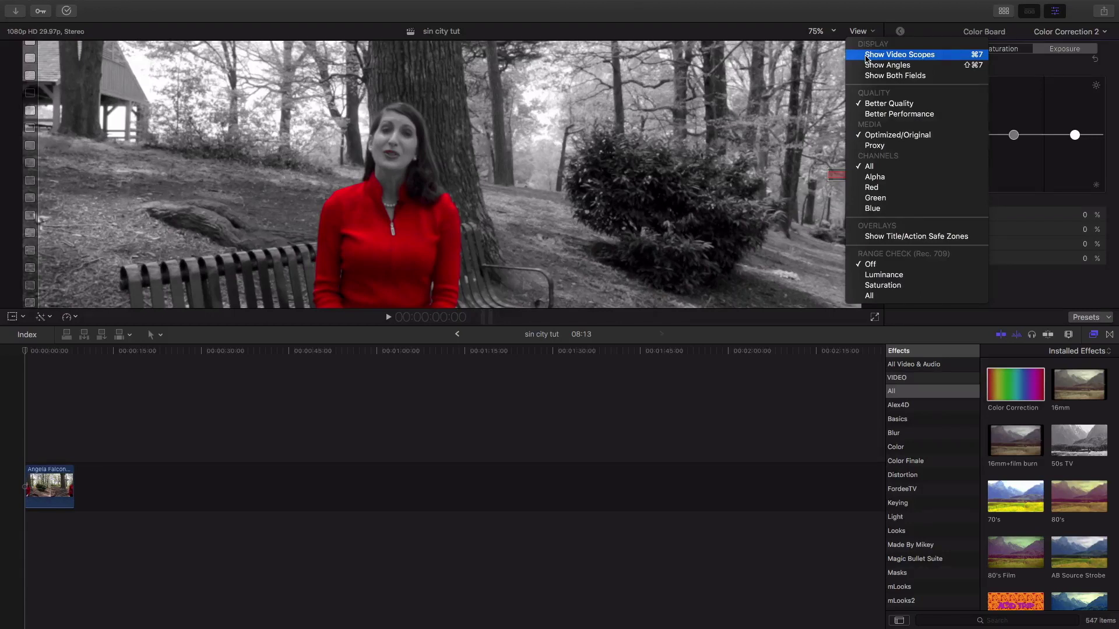
left_click(867, 55)
left_click(952, 136)
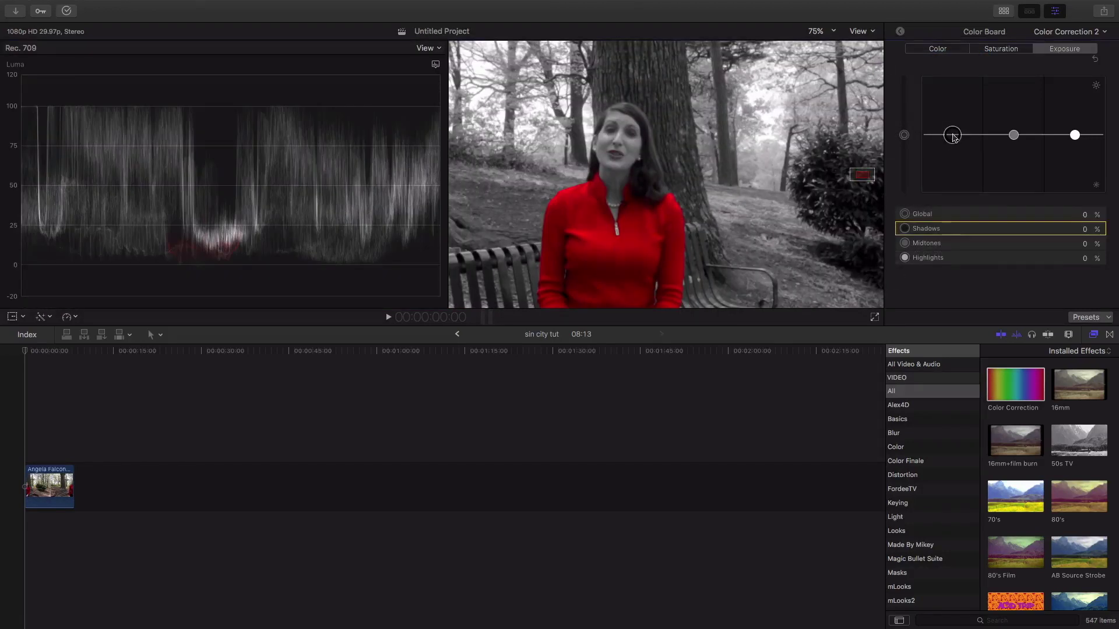
left_click_drag(954, 138, 1014, 156)
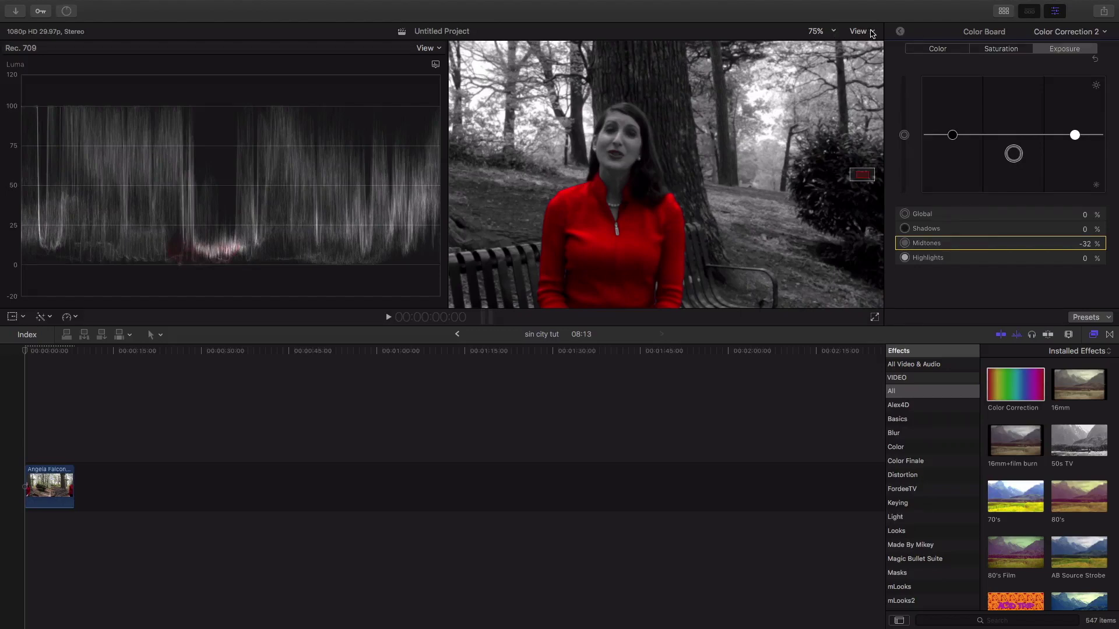
left_click(872, 33)
left_click(877, 59)
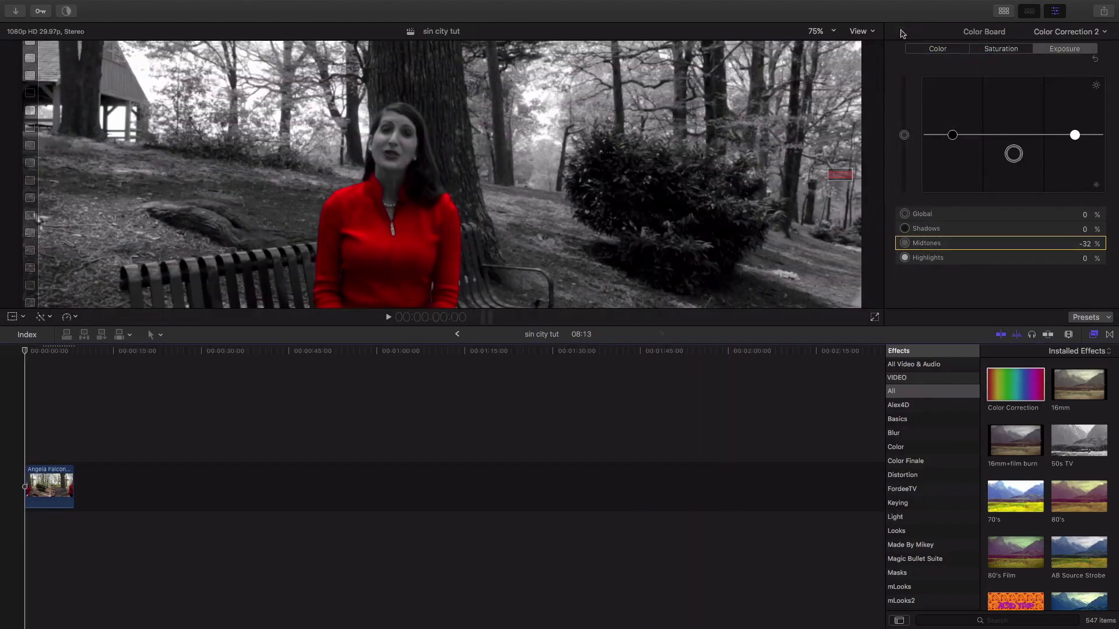
- Apply a third Color Correction to the clip and give it a shape mask
left_click(902, 33)
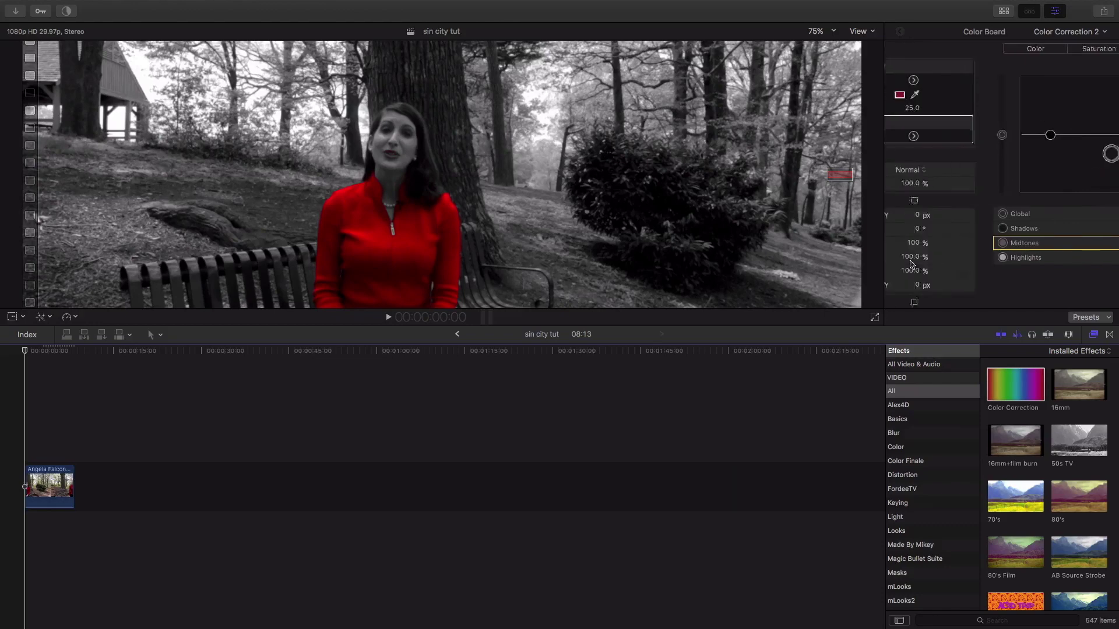
left_click_drag(1002, 396, 48, 490)
left_click(1053, 152)
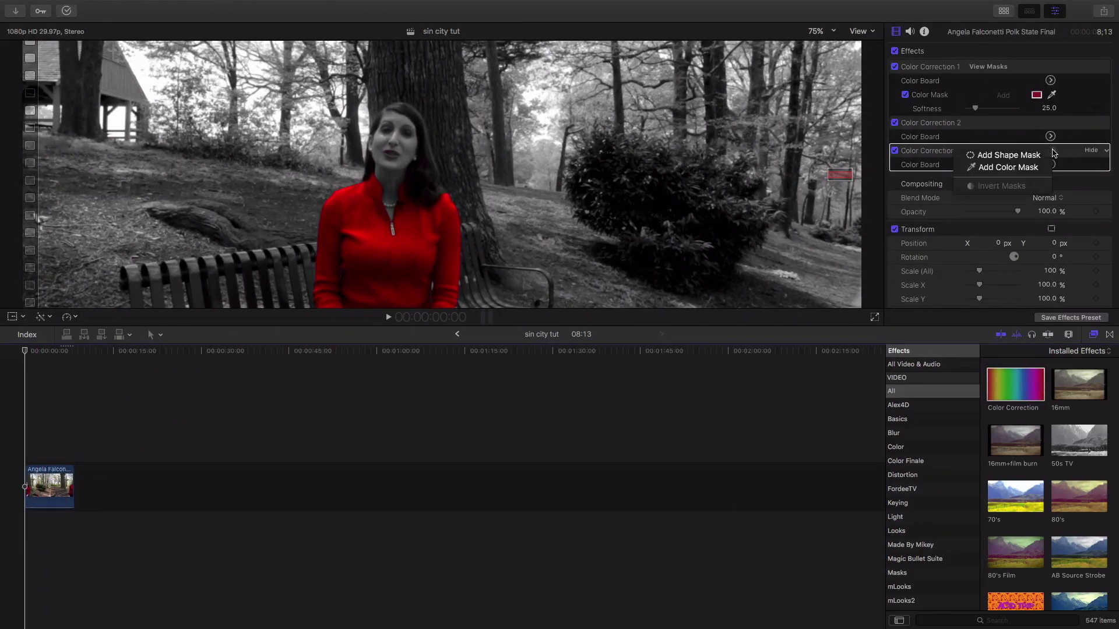
left_click(1041, 156)
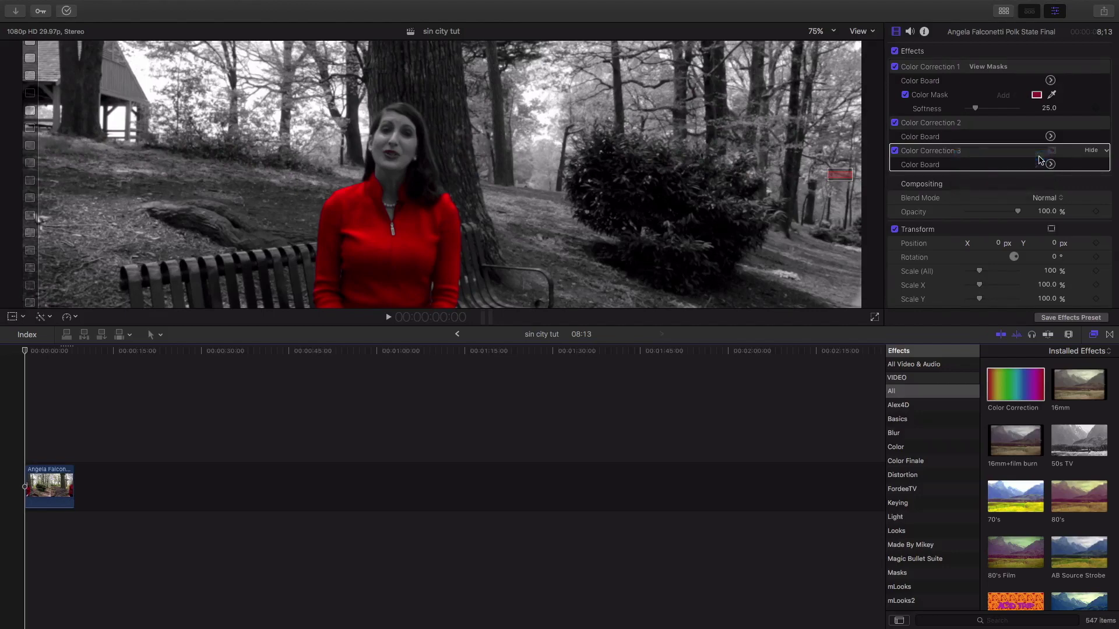
- Fit the frame in the viewer and reshape the mask into a tight ellipse over her head
left_click(823, 31)
left_click(830, 45)
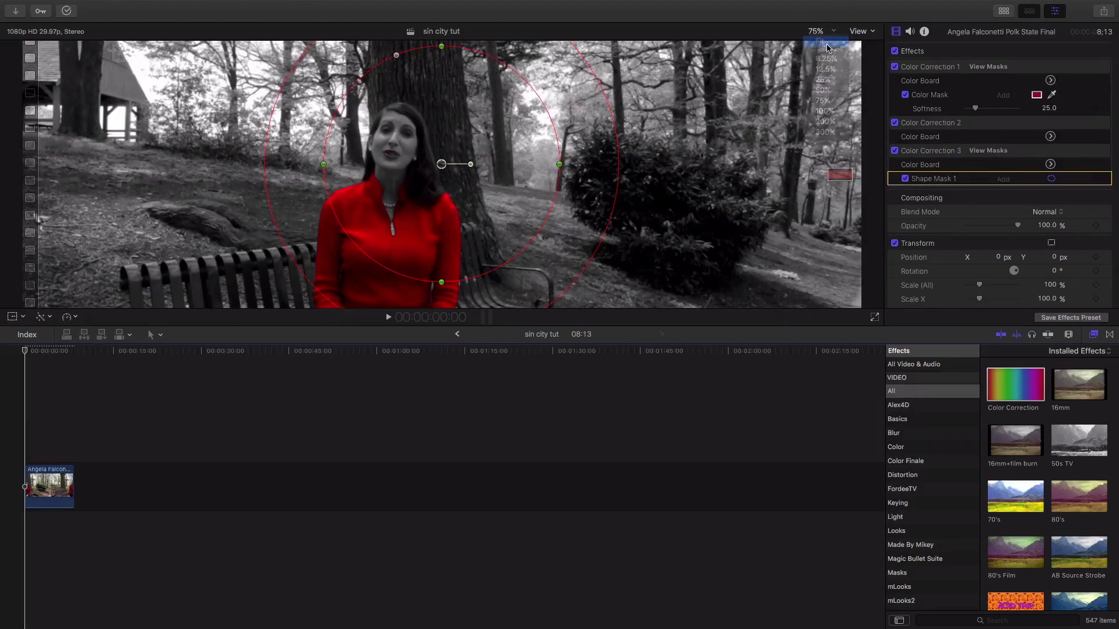
left_click_drag(374, 99, 408, 122)
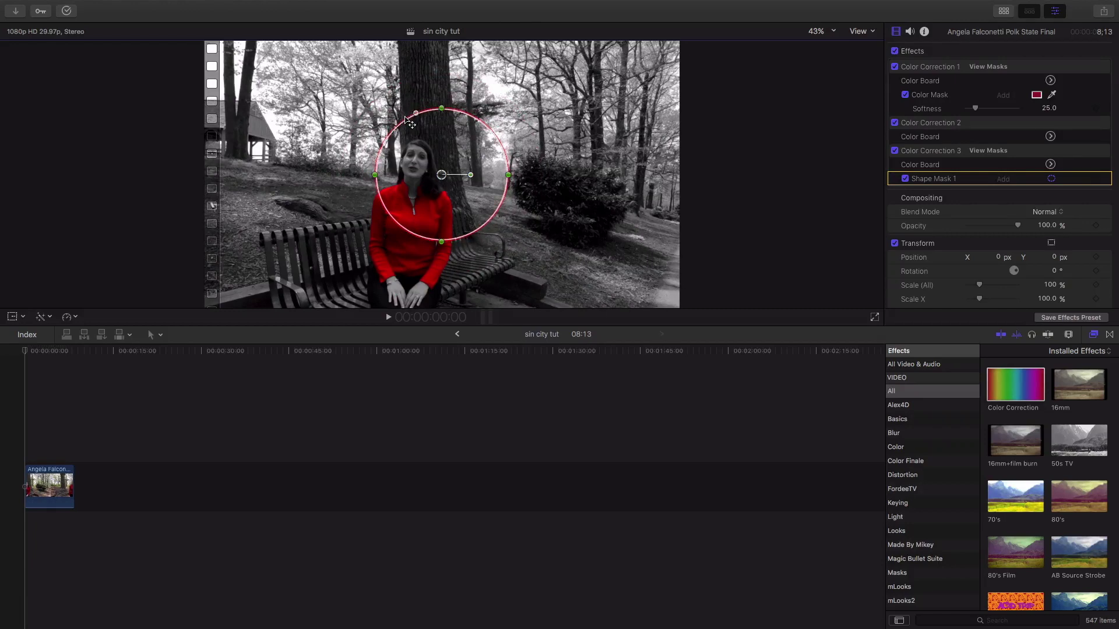
left_click_drag(443, 176, 419, 153)
left_click_drag(418, 223, 414, 184)
left_click_drag(355, 157, 456, 152)
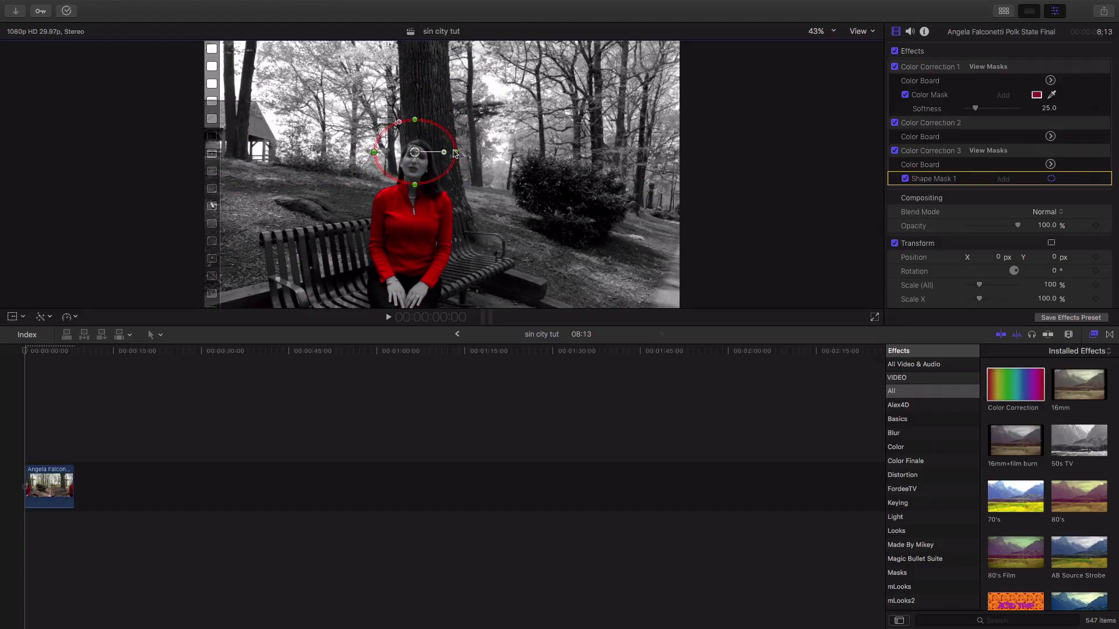
key("super+equal")
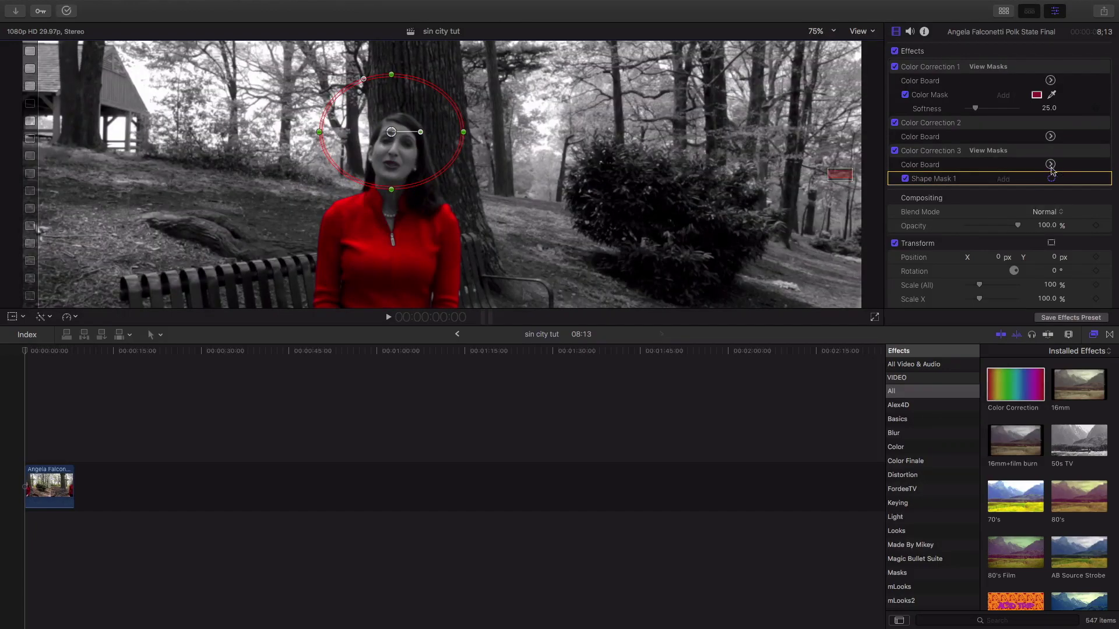
- Set Color Correction 3's Global saturation to -100% inside the head ellipse
left_click(1050, 164)
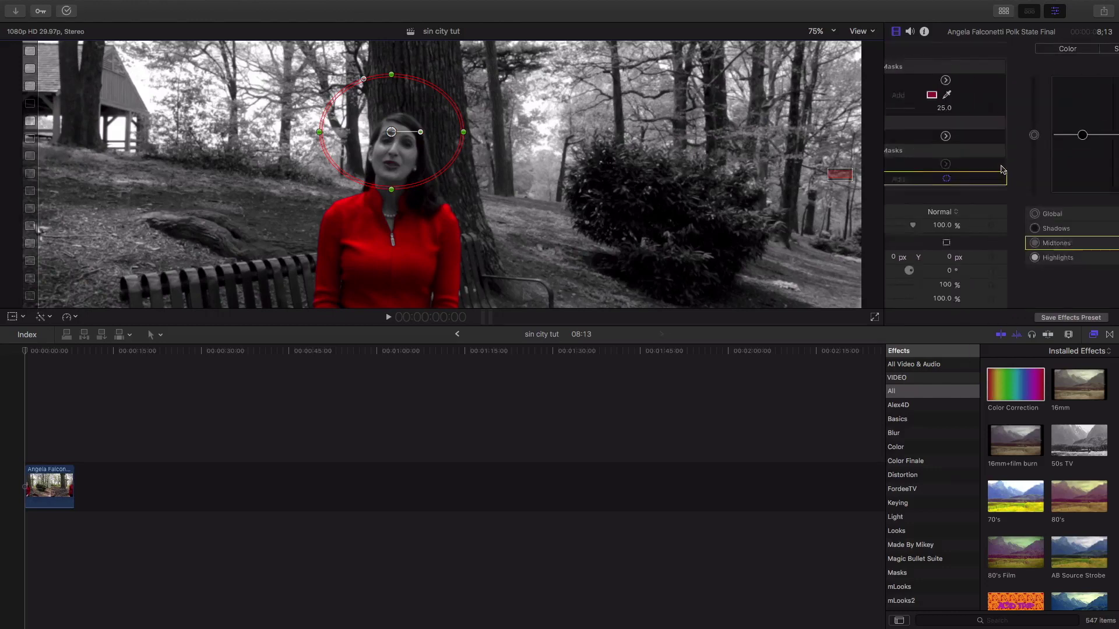
left_click(999, 50)
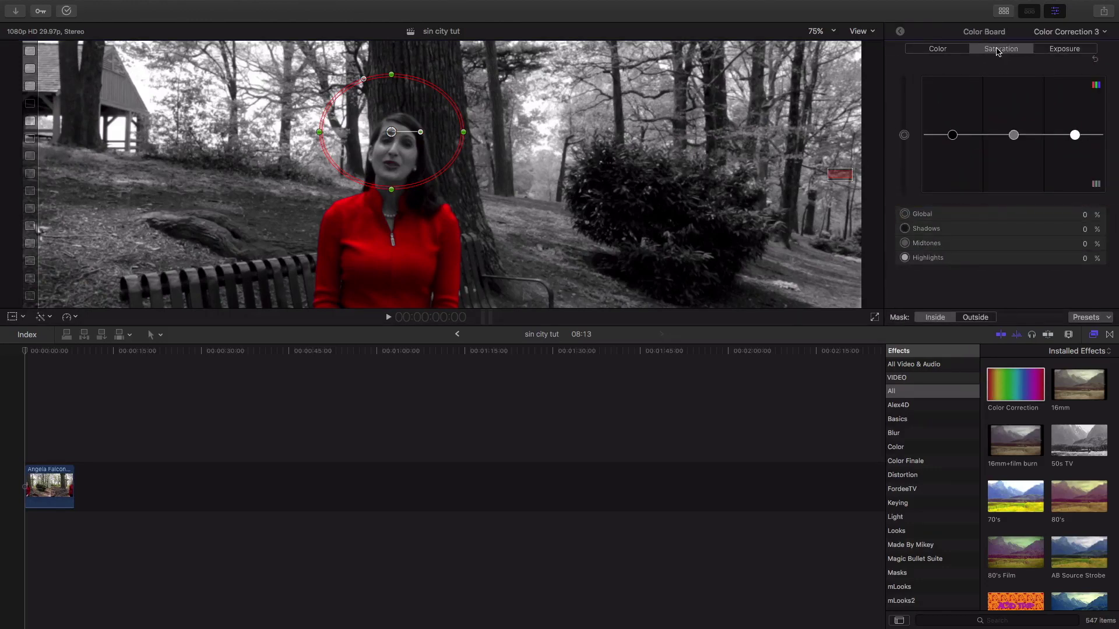
left_click_drag(904, 135, 911, 236)
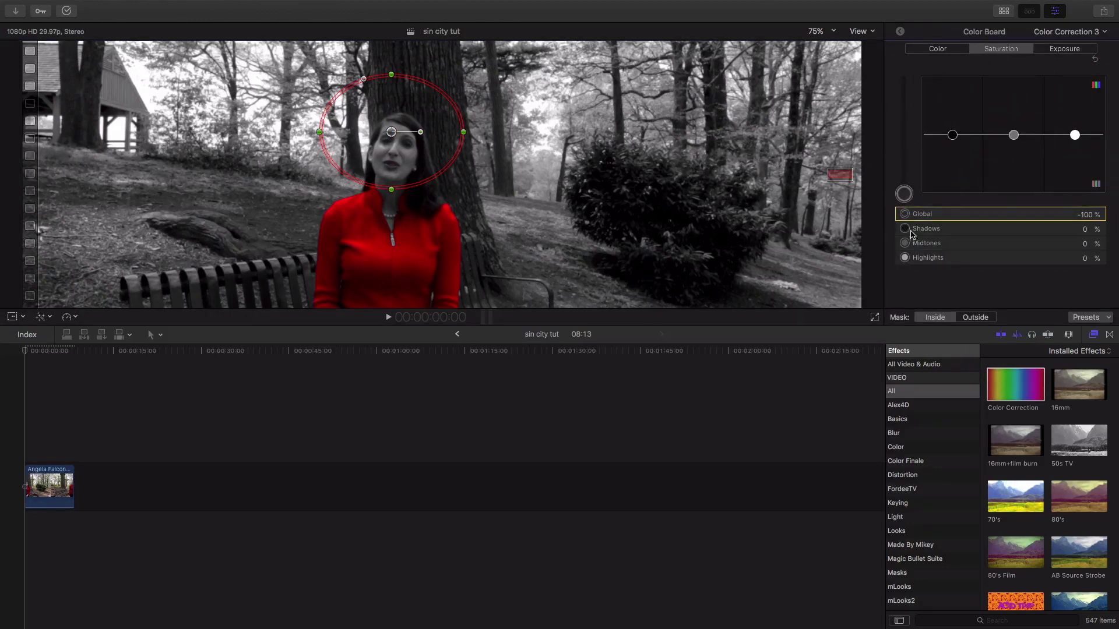
left_click(907, 32)
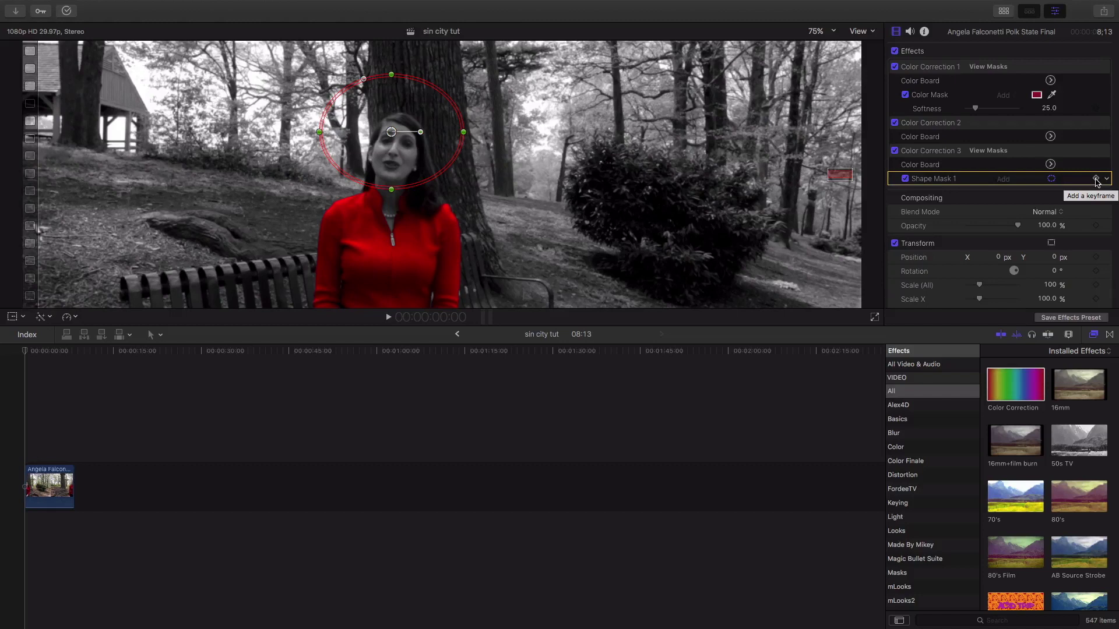
- Keyframe Shape Mask 1's position and realign it over her head a few frames later
left_click(1096, 179)
key("Right")
key("Right")
key("Right")
key("Right")
key("Right")
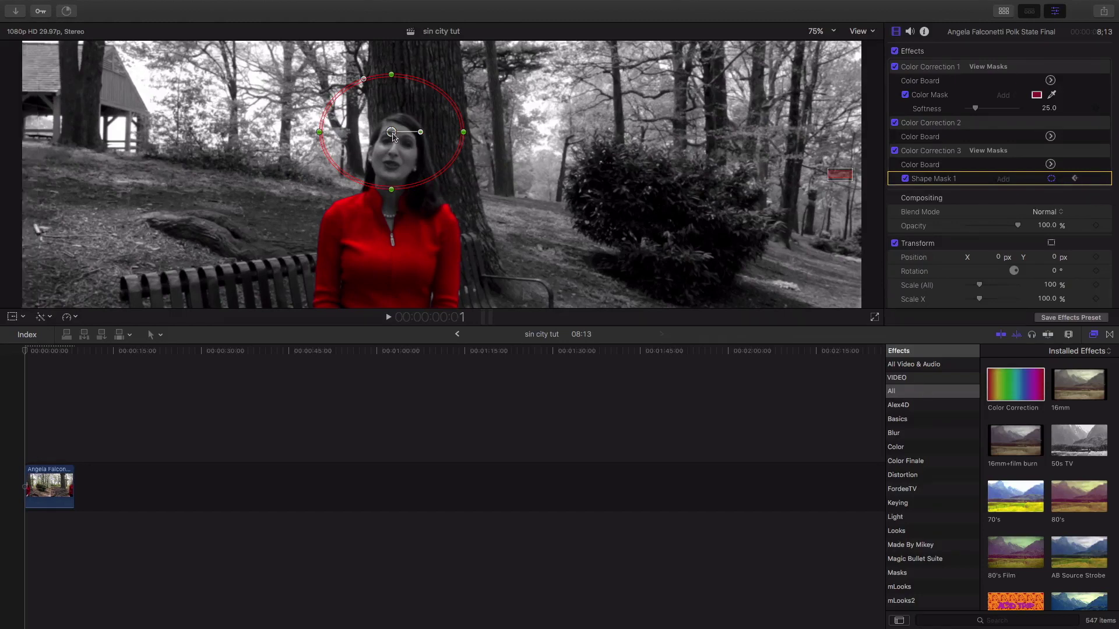
key("Right")
key("Right")
key("Right")
key("Right")
key("Right")
key("Right")
key("Right")
key("Right")
key("Right")
key("Right")
key("Right")
key("Right")
key("Right")
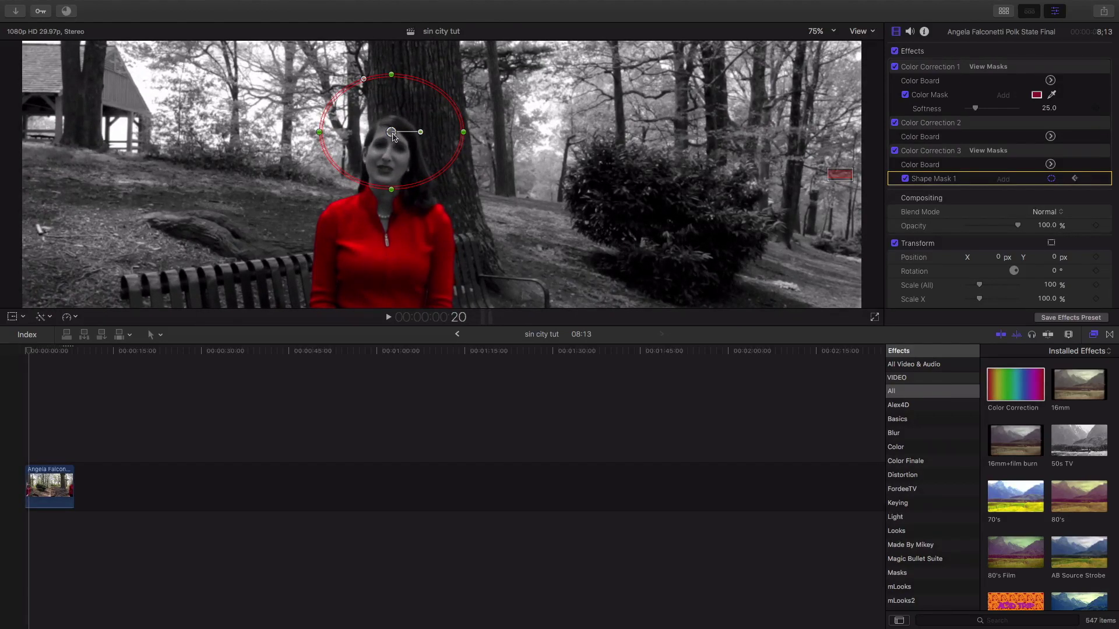
left_click_drag(394, 137, 387, 140)
key("Right")
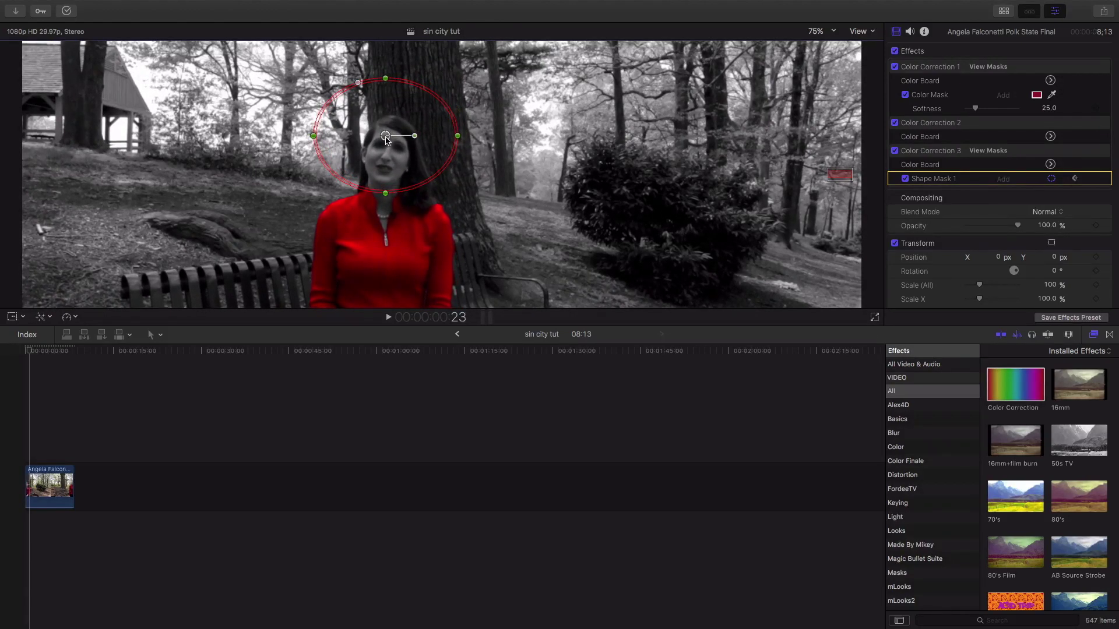
- Keep the mask following her moving head through about 4 seconds, then zoom the viewer to 50%
key("Right")
key("Right")
key("Right")
key("Right")
key("Right")
key("Right")
key("Right")
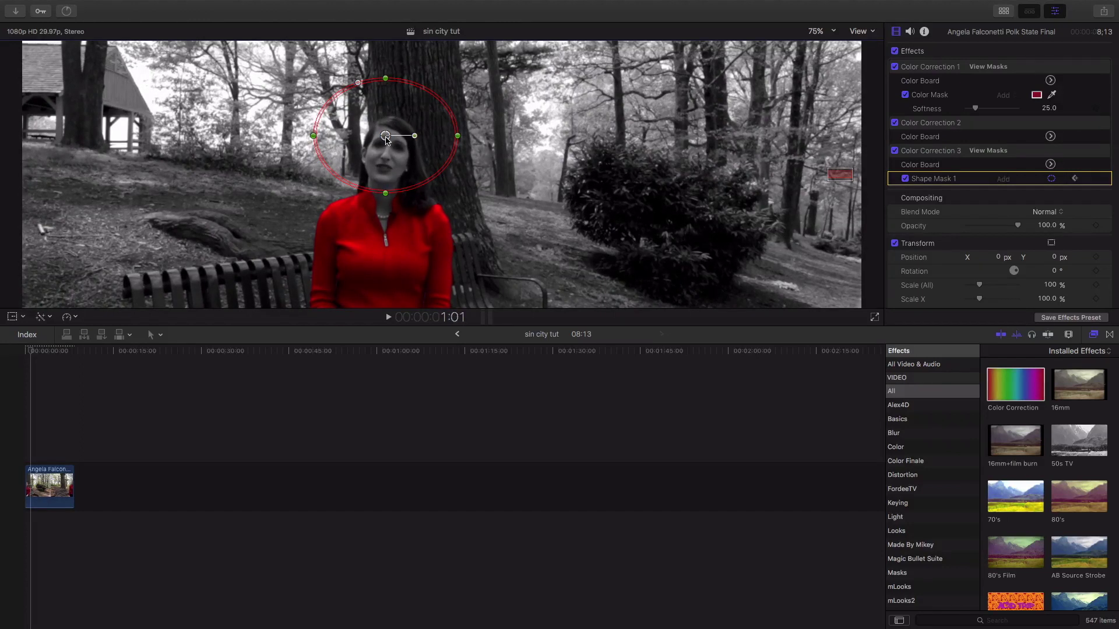
key("space")
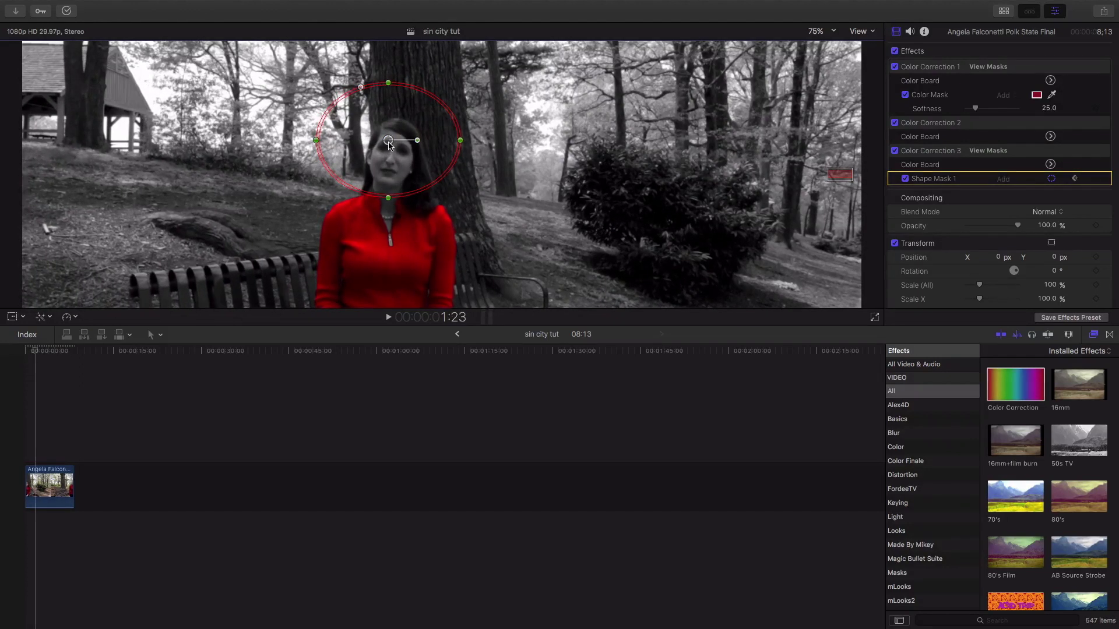
left_click_drag(387, 140, 417, 130)
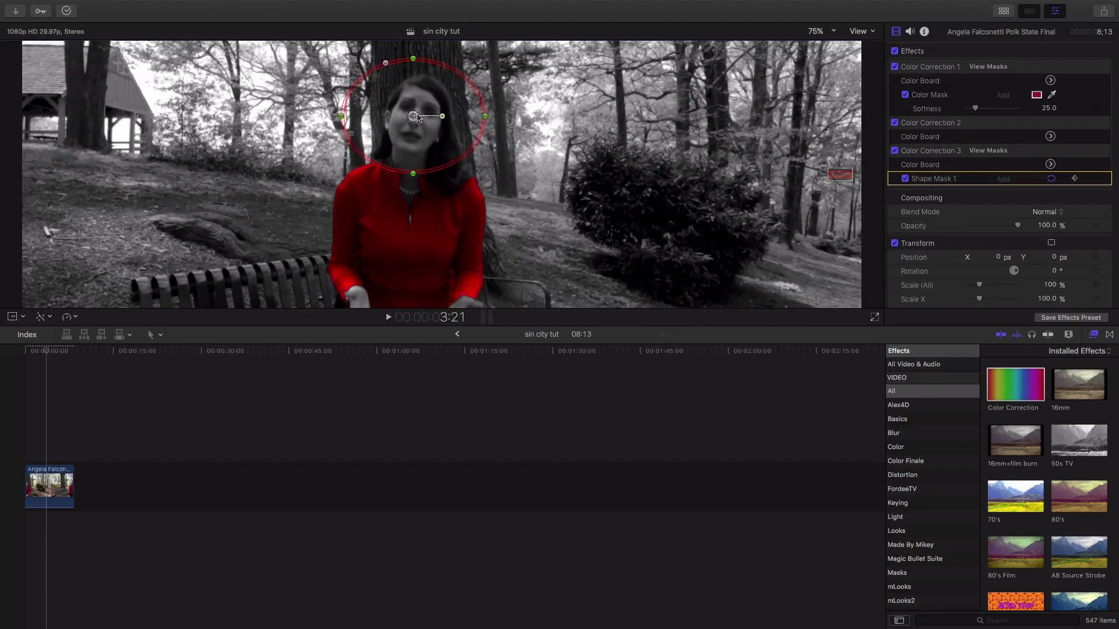
left_click_drag(416, 104, 419, 57)
left_click(819, 30)
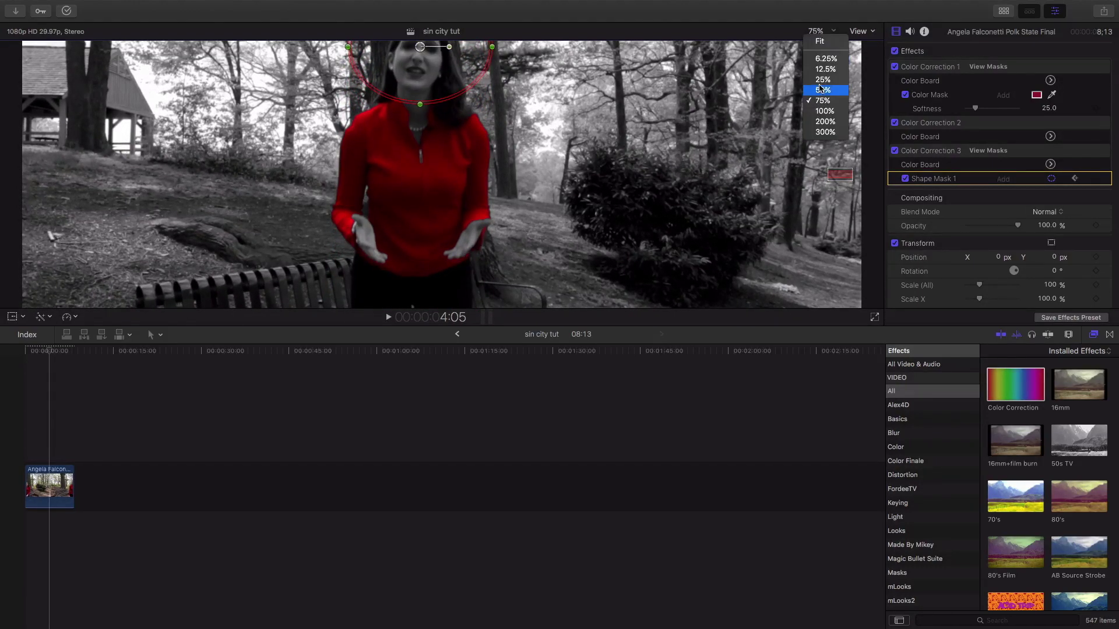
left_click(816, 92)
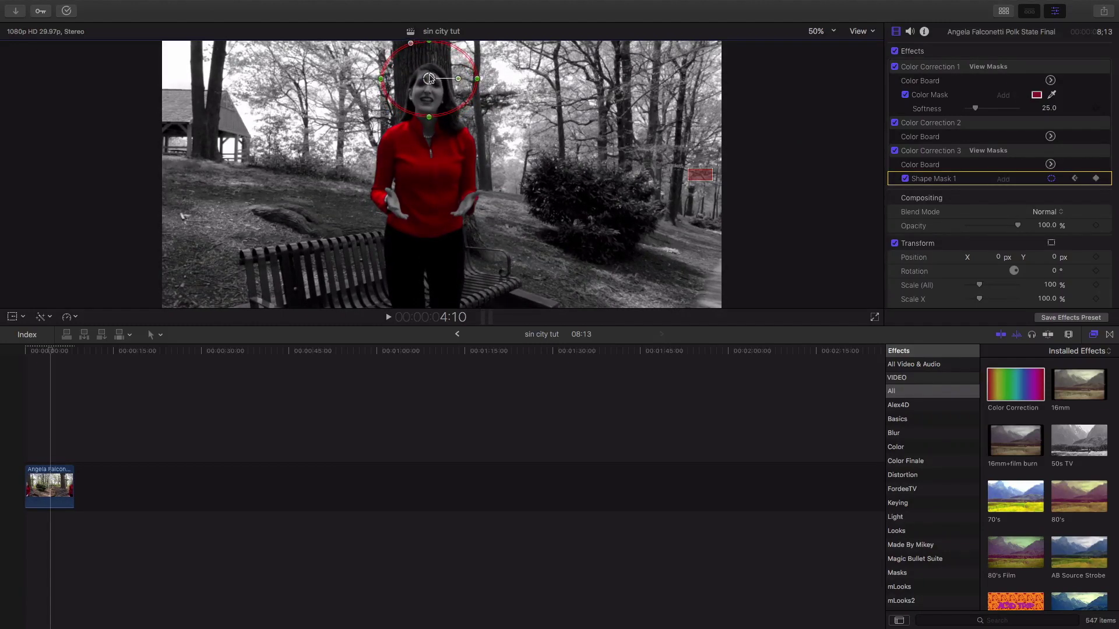